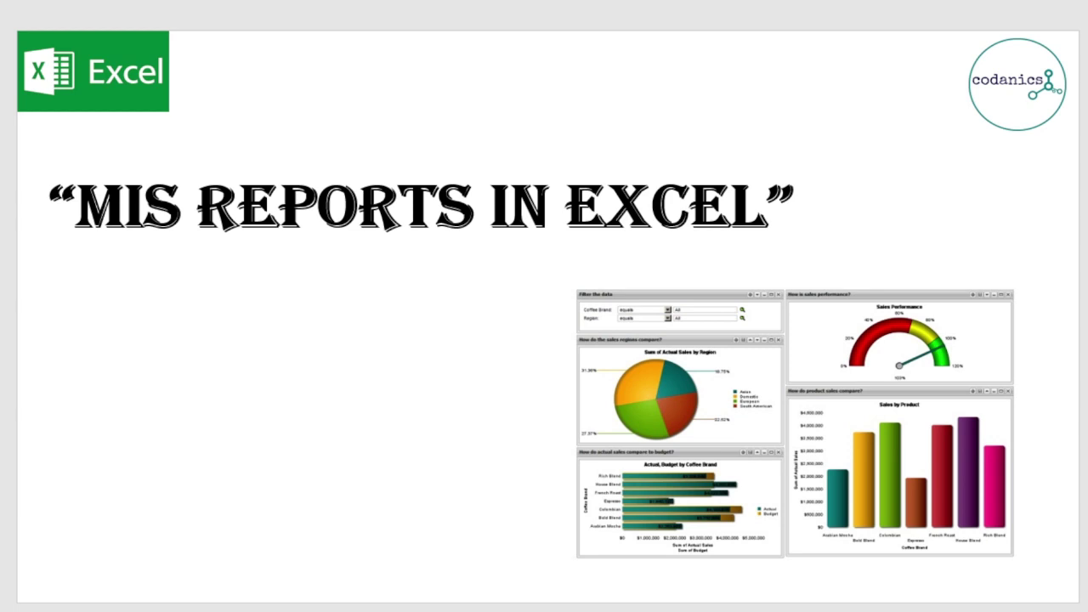
# Step: Advance past the intro slides to the car sales workbook on Sheet1
pyautogui.click(442, 575)
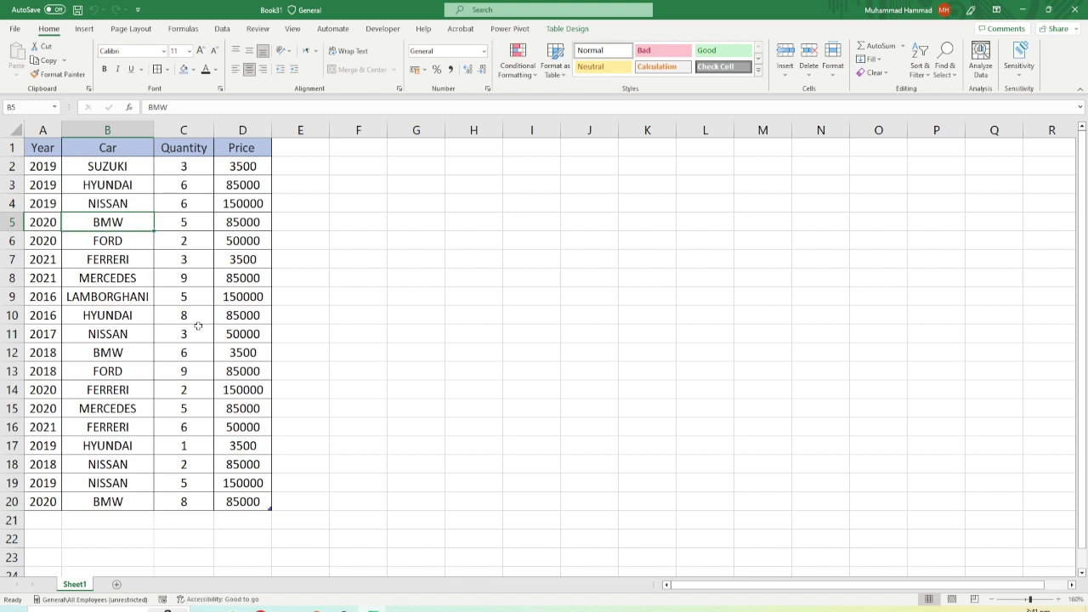
# Step: Select the full Year, Car, Quantity and Price data block from its first cell
pyautogui.hotkey('ctrl', 'Home')
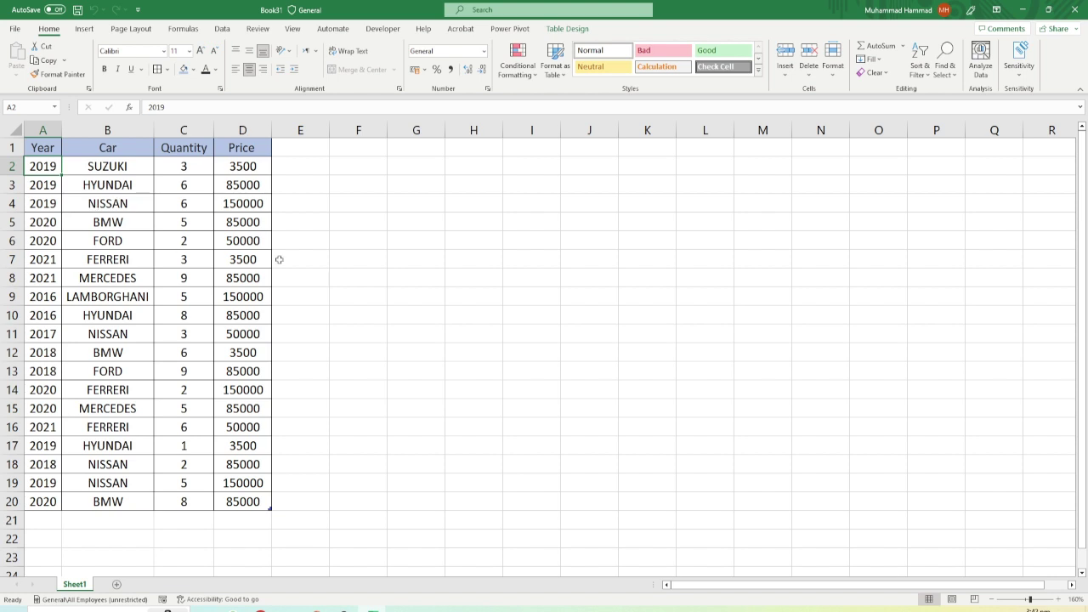
pyautogui.hotkey('ctrl', 'a')
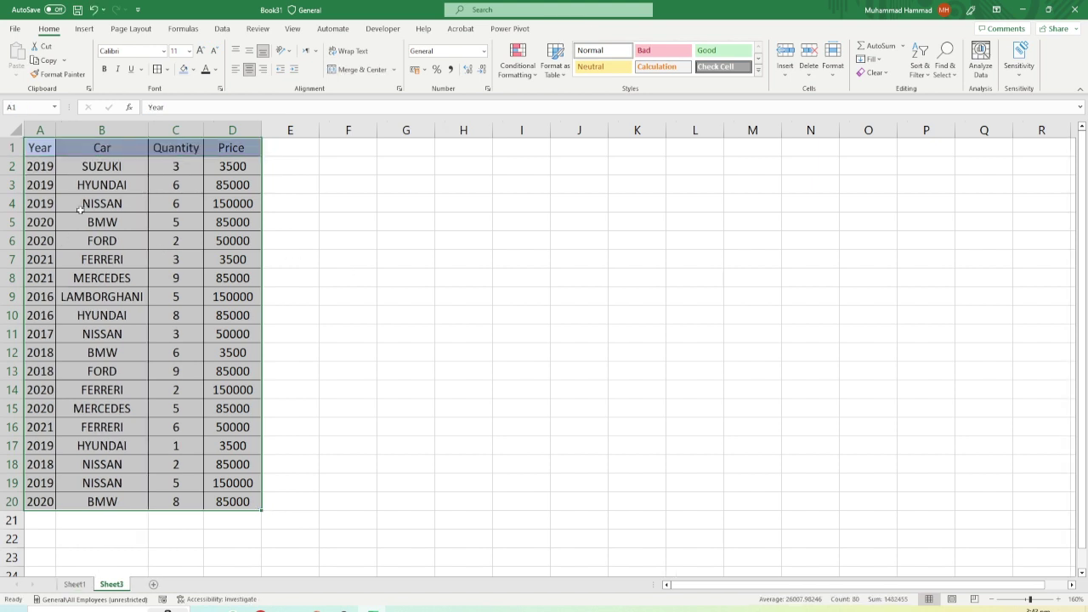
# Step: Convert the copied car data into a table with headers and check the Year filter
pyautogui.hotkey('ctrl', 't')
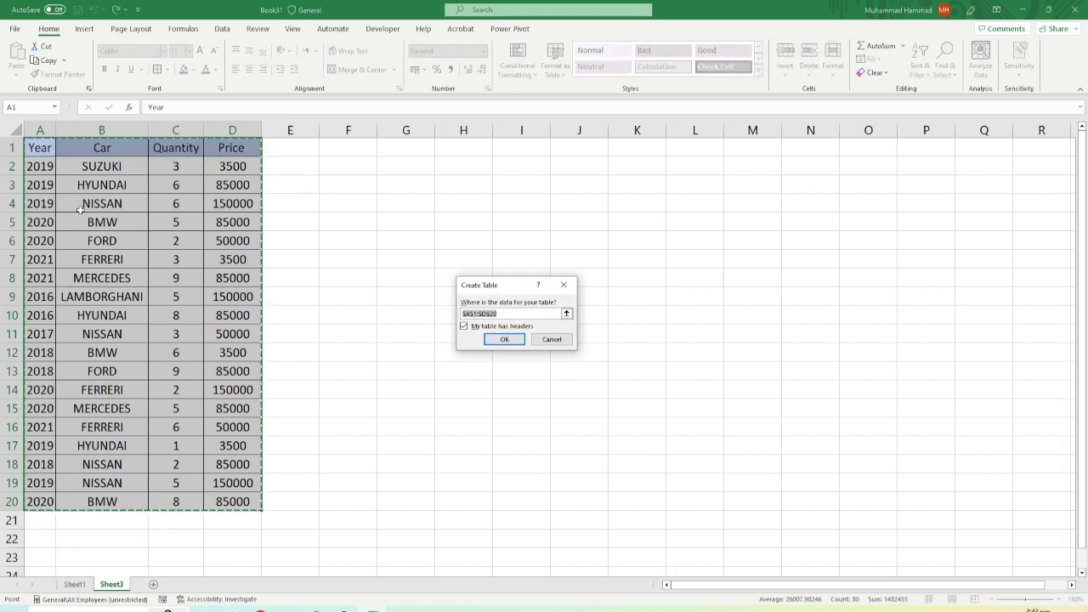
pyautogui.click(504, 339)
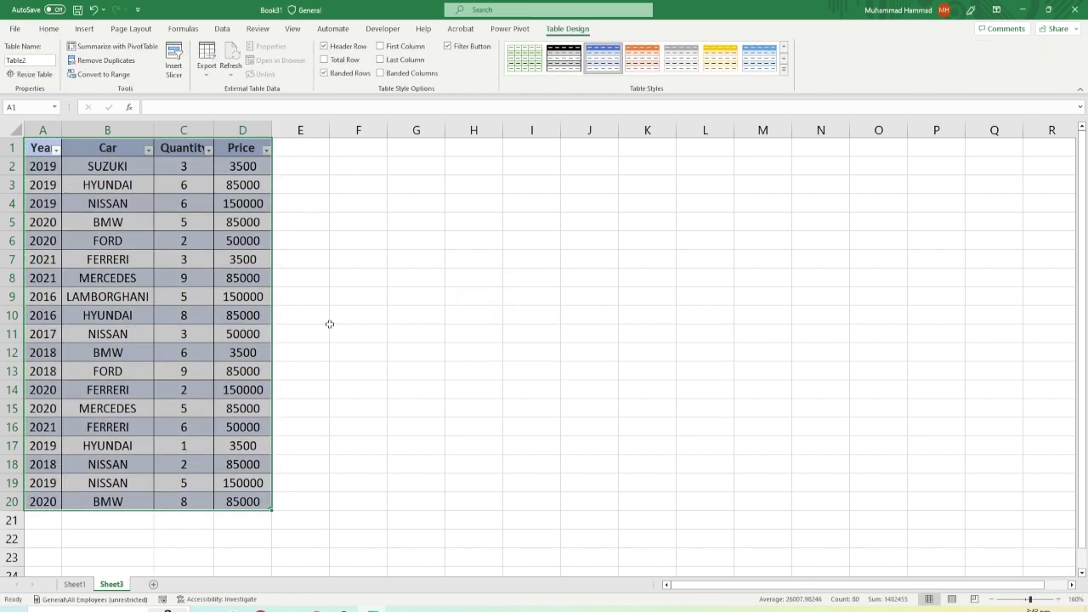
pyautogui.click(307, 297)
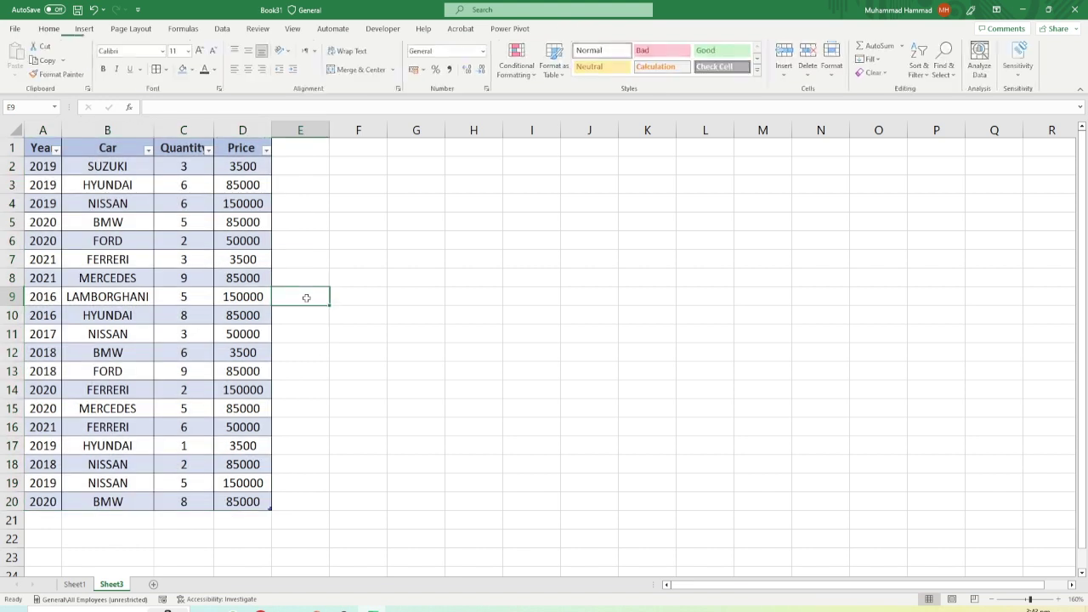
pyautogui.click(151, 206)
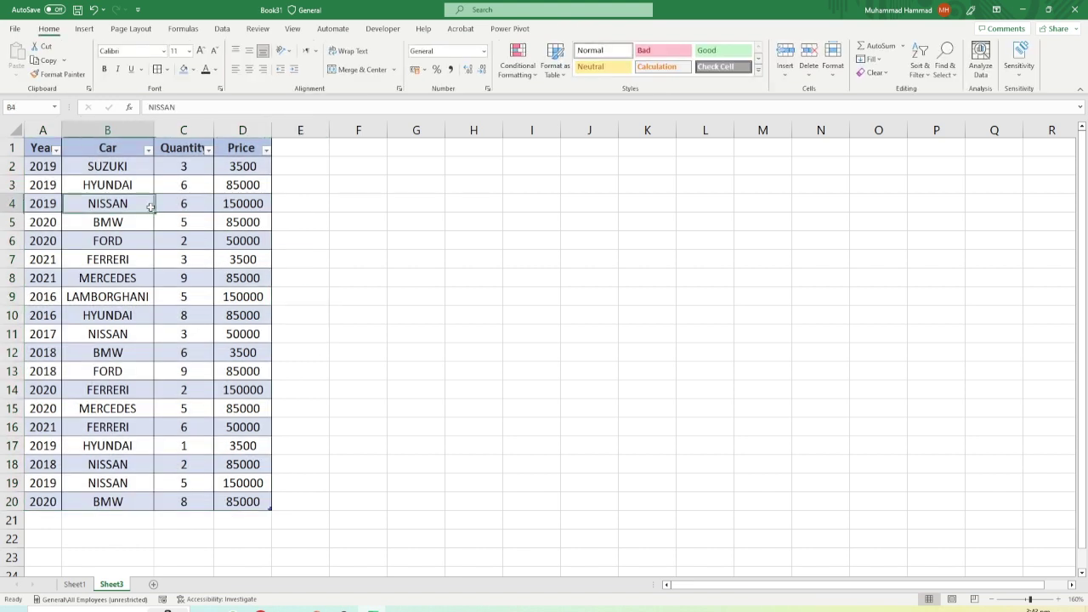
pyautogui.click(57, 149)
pyautogui.press('Escape')
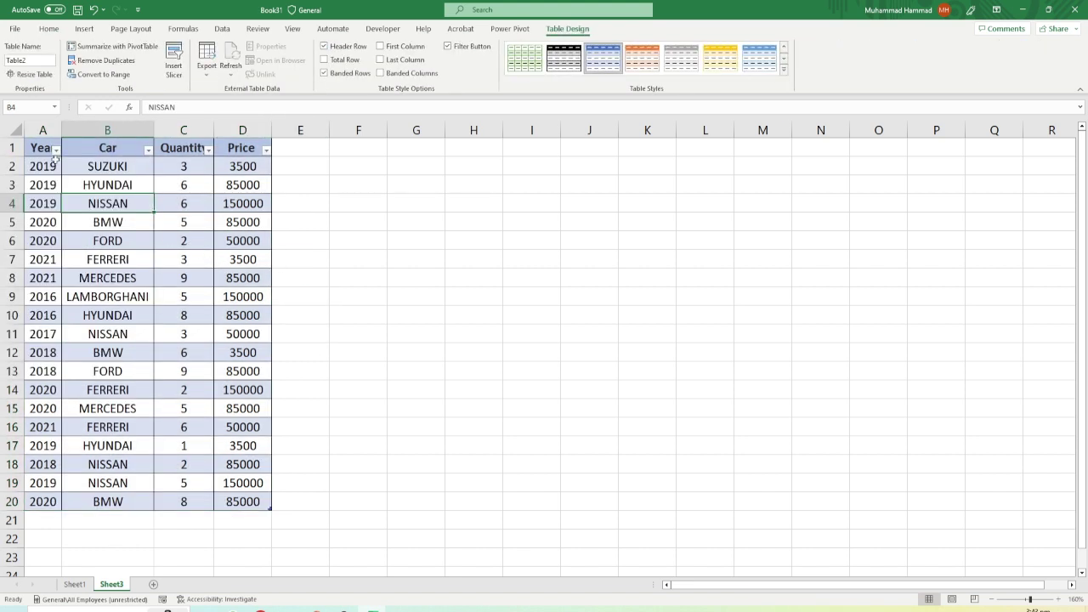
# Step: Select the whole table body, ready to insert objects from it
pyautogui.hotkey('ctrl', 'a')
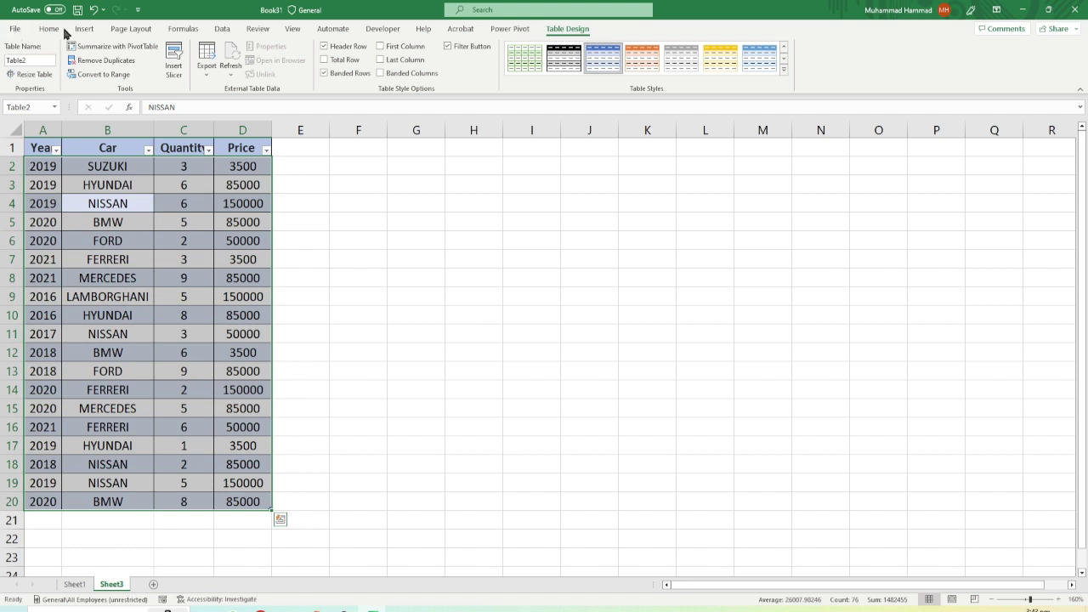
pyautogui.click(91, 29)
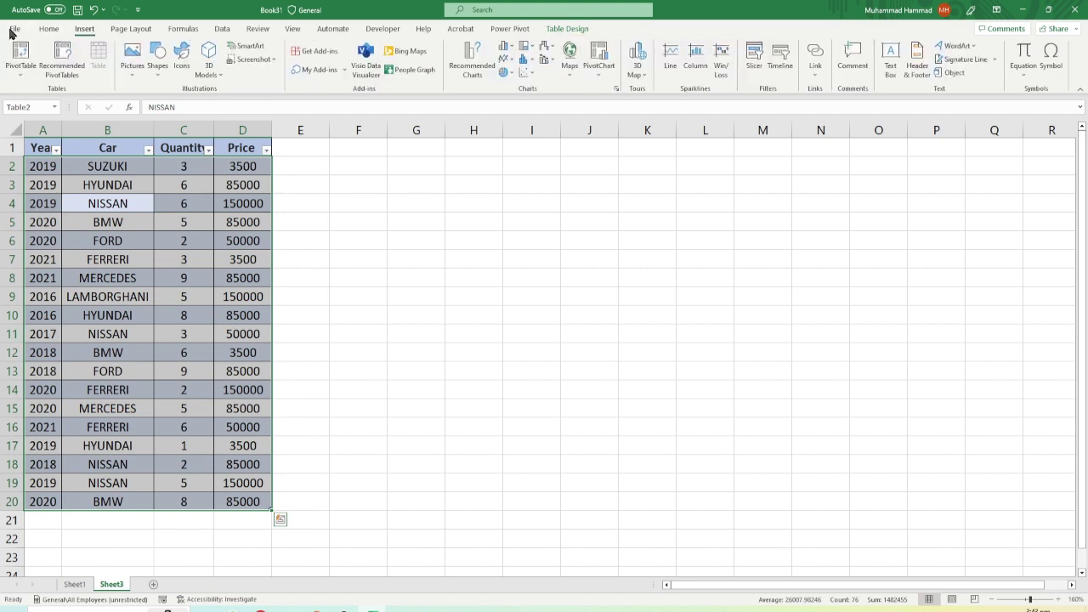
pyautogui.click(51, 33)
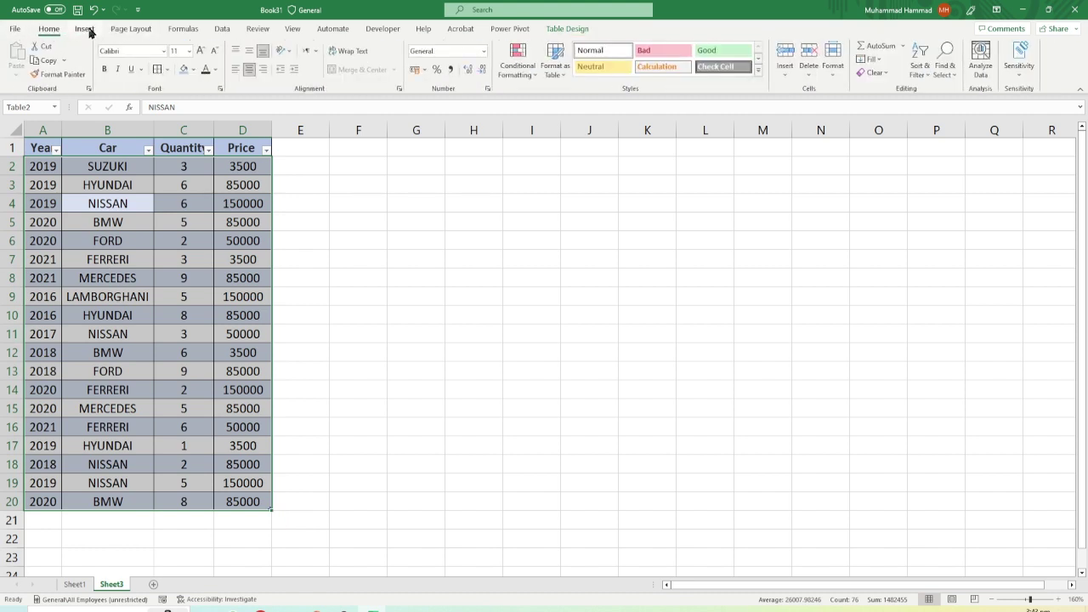
pyautogui.click(87, 30)
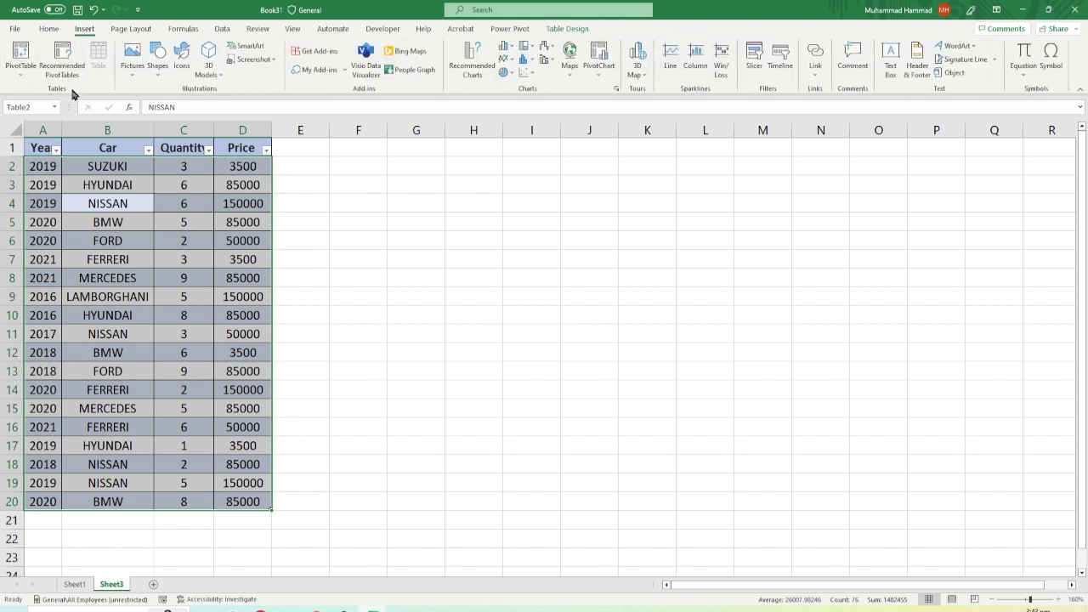
# Step: Create PivotTable3 from the car table on a new worksheet, Sheet4
pyautogui.click(18, 57)
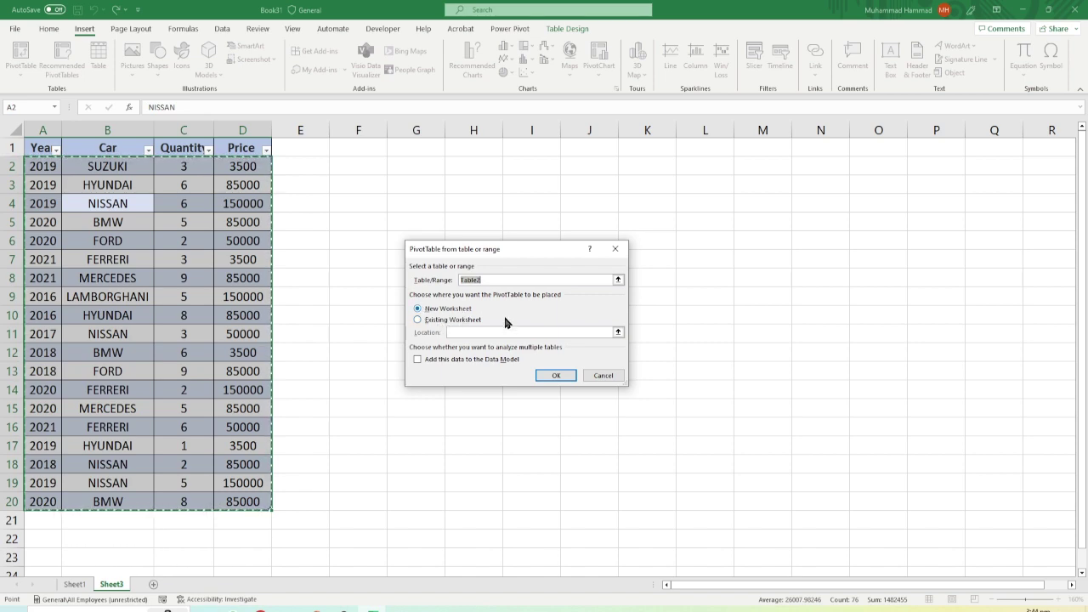
pyautogui.click(557, 374)
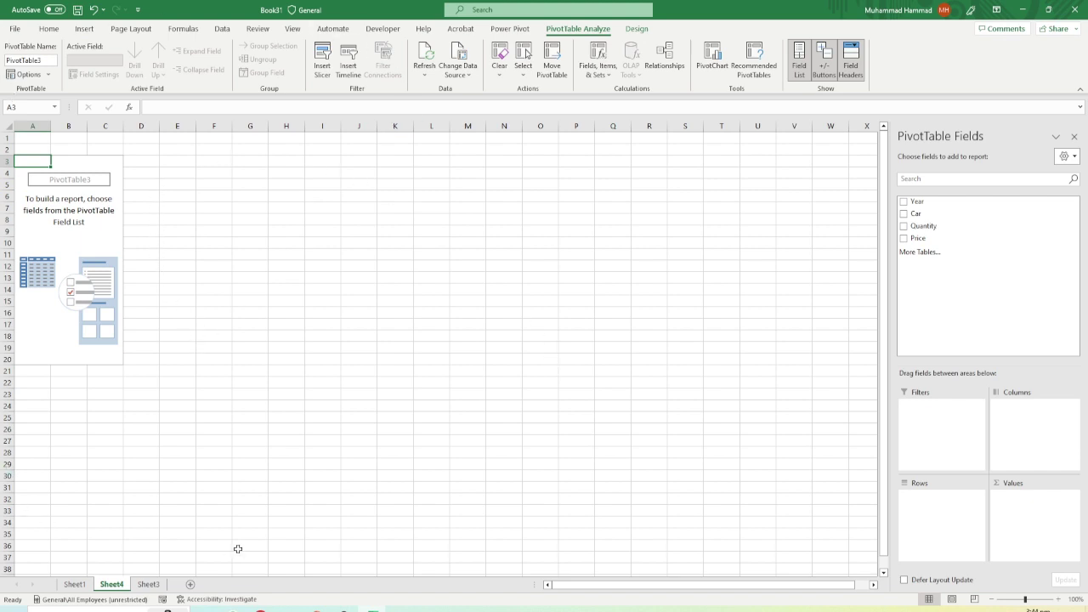
# Step: Permanently delete Sheet3, then glance at Sheet1 and return to the Sheet4 pivot table
pyautogui.rightClick(148, 584)
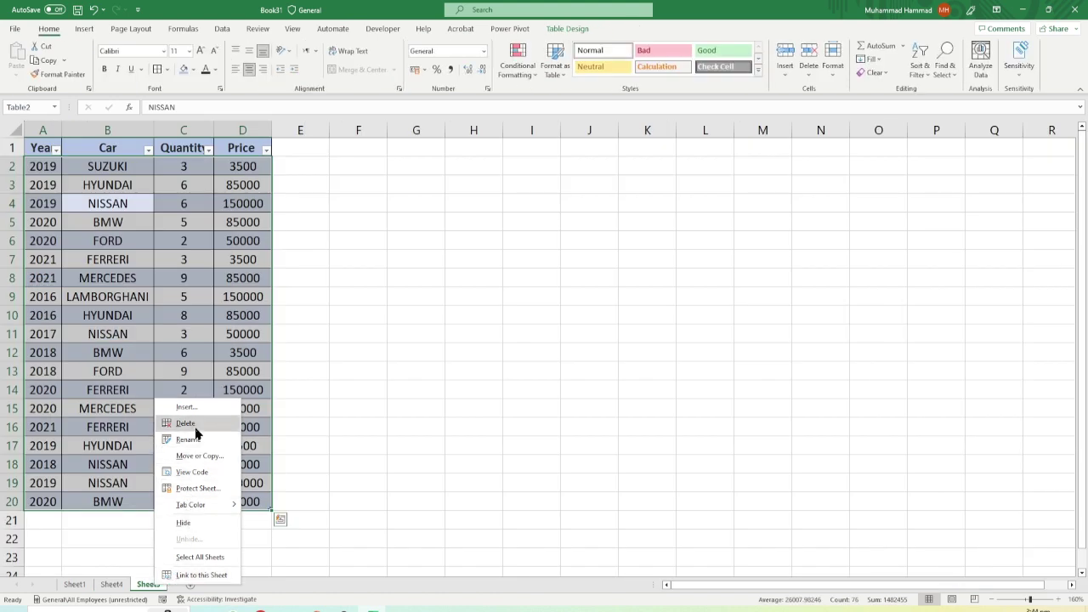
pyautogui.click(196, 427)
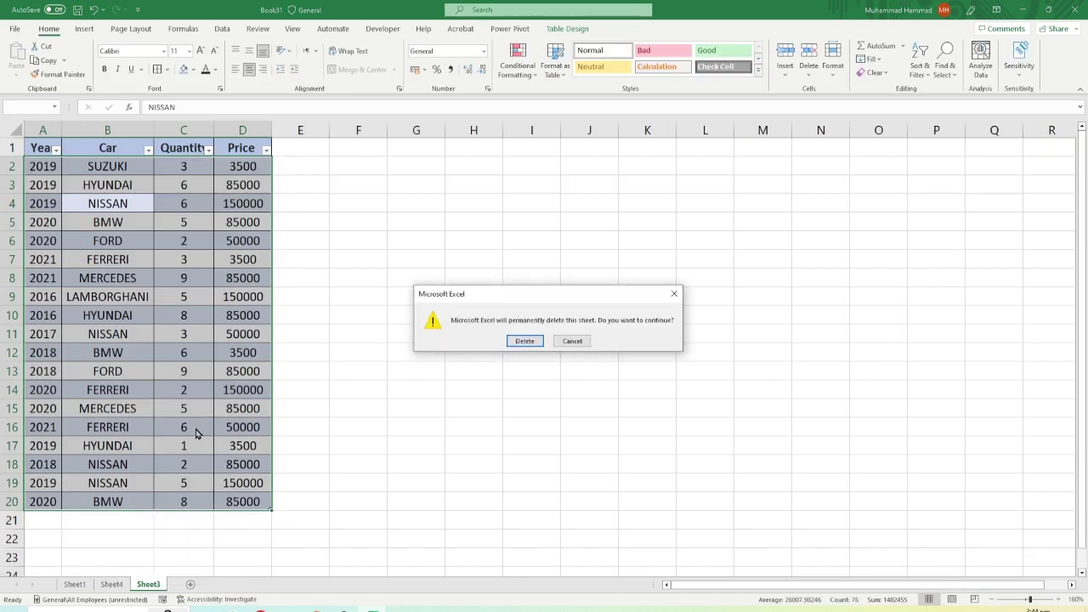
pyautogui.click(517, 342)
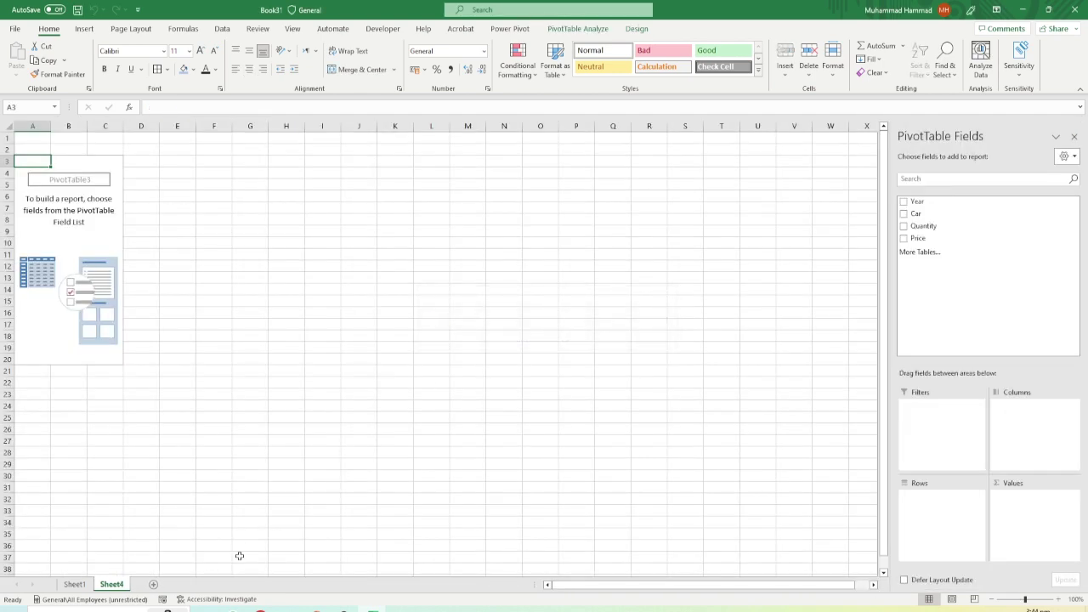
pyautogui.click(74, 584)
pyautogui.click(112, 585)
# Step: Put Car then Year in Rows, and Quantity and Price in Values
pyautogui.click(27, 136)
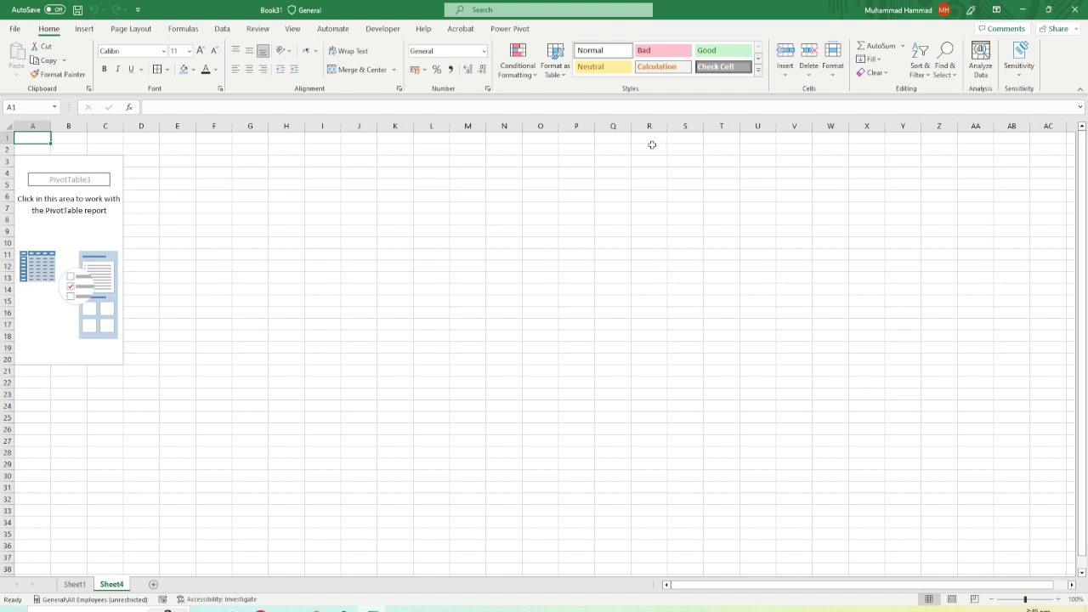
pyautogui.moveTo(915, 213); pyautogui.dragTo(930, 506)
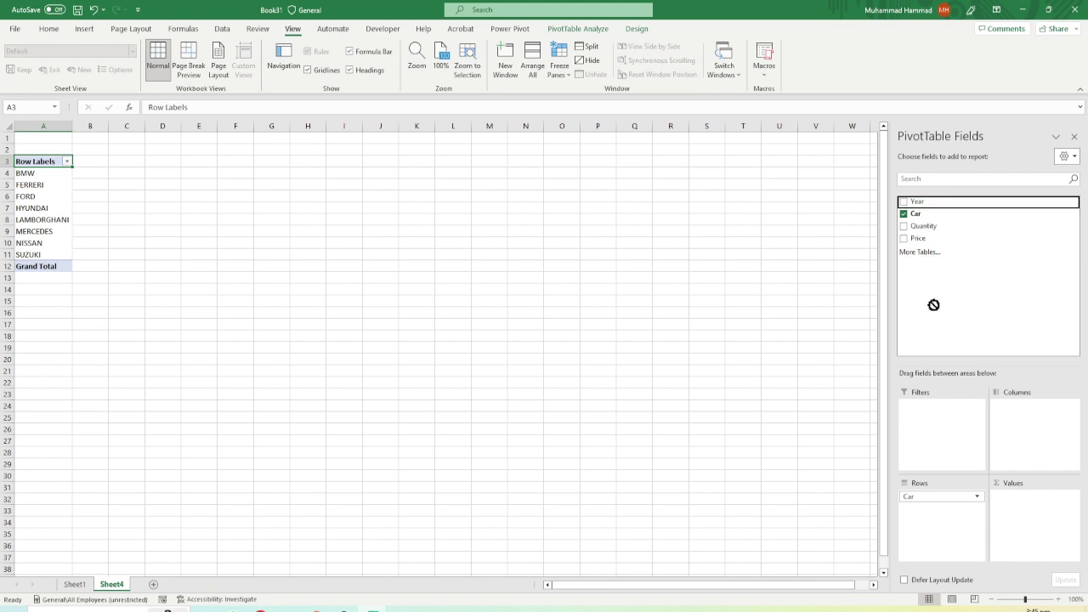
pyautogui.moveTo(933, 305); pyautogui.dragTo(922, 522)
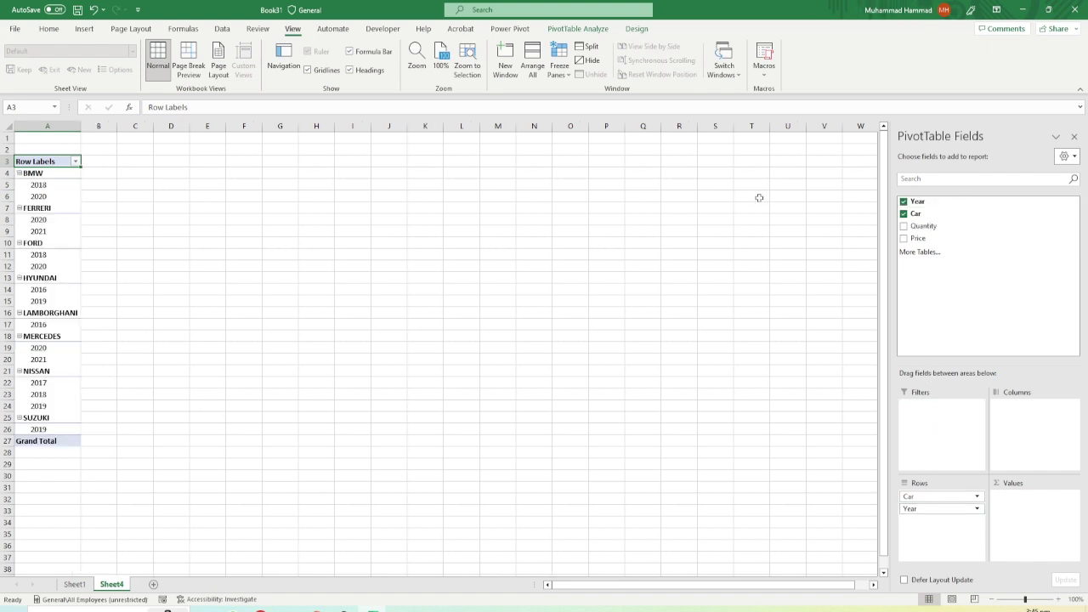
pyautogui.moveTo(911, 226)
pyautogui.mouseDown()
pyautogui.moveTo(1020, 423)
pyautogui.moveTo(1017, 517)
pyautogui.mouseUp()
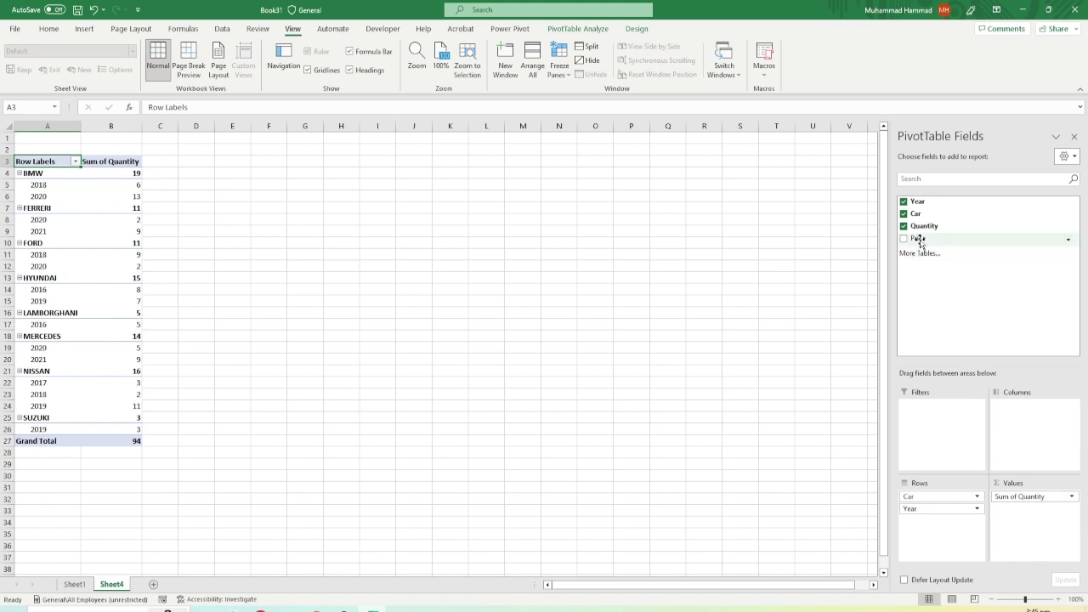
pyautogui.moveTo(919, 244); pyautogui.dragTo(1034, 520)
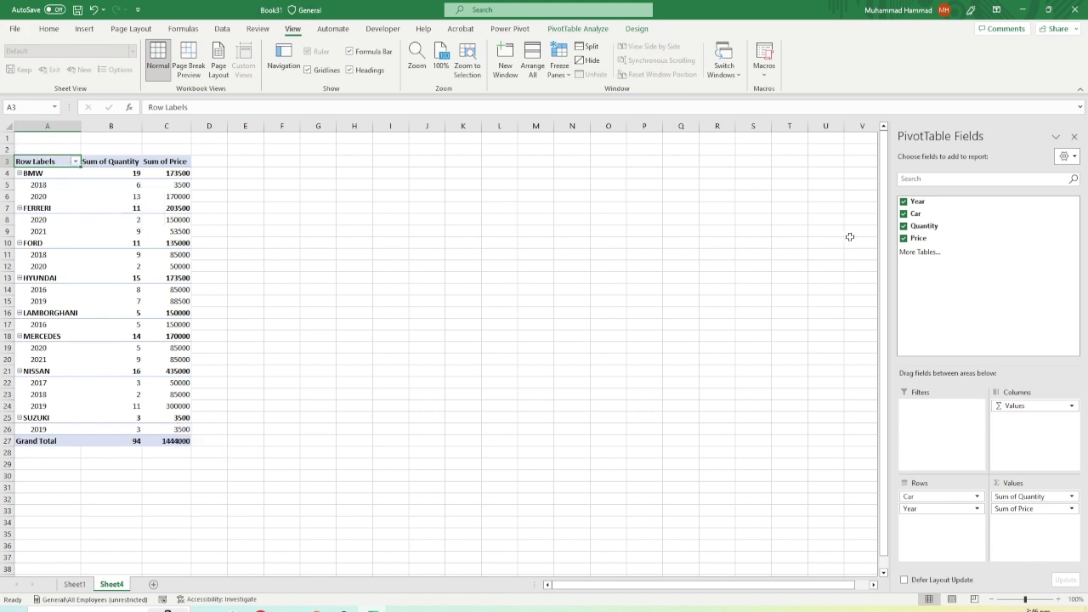
# Step: Clear all four pivot fields, then tick Year back on
pyautogui.click(904, 203)
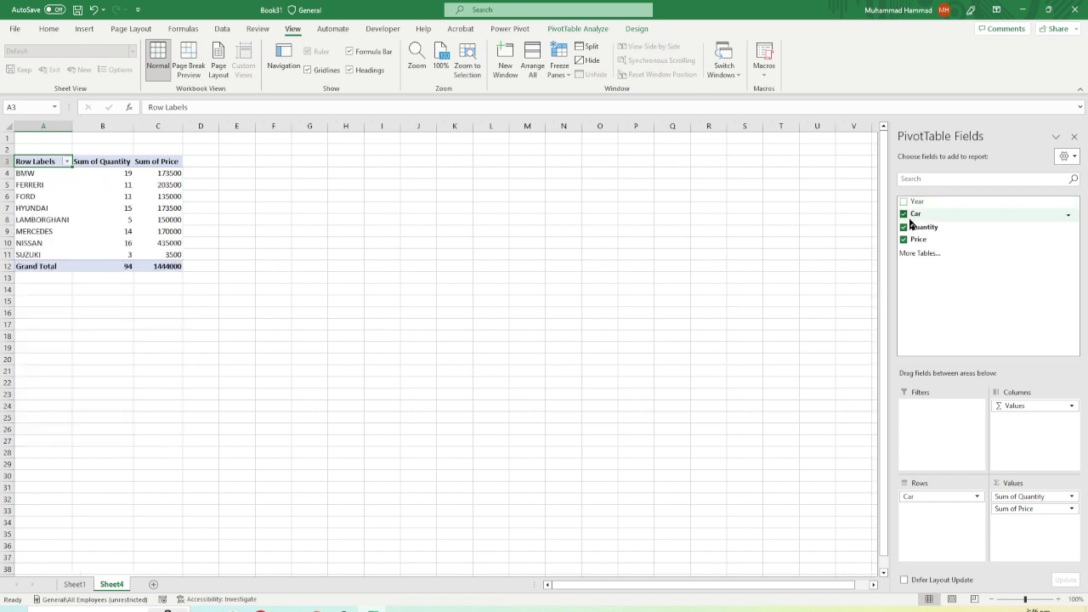
pyautogui.click(904, 214)
pyautogui.click(904, 227)
pyautogui.click(903, 239)
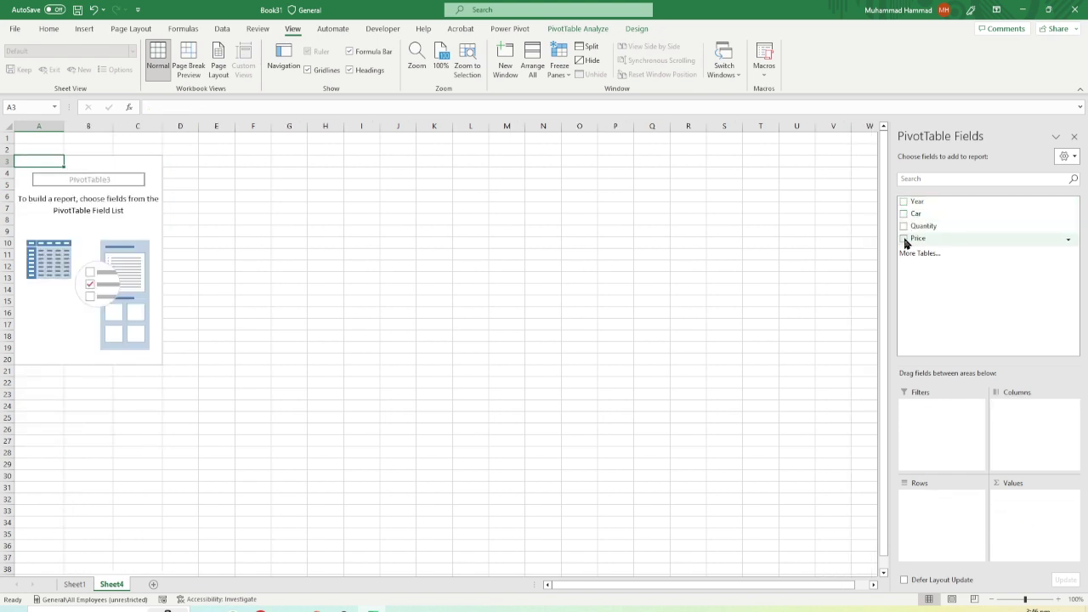
pyautogui.click(904, 202)
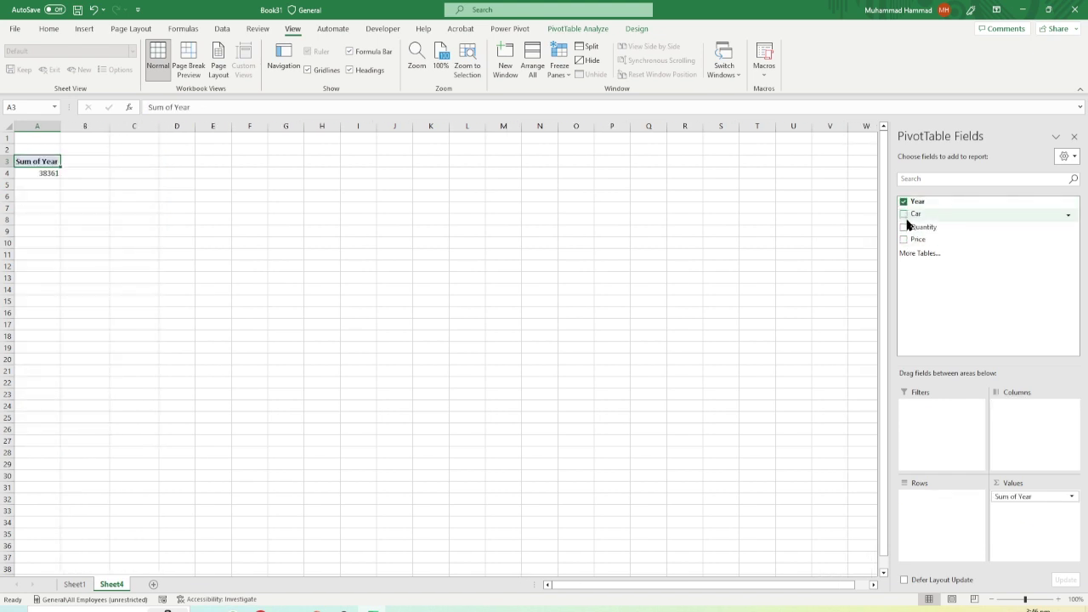
pyautogui.click(904, 202)
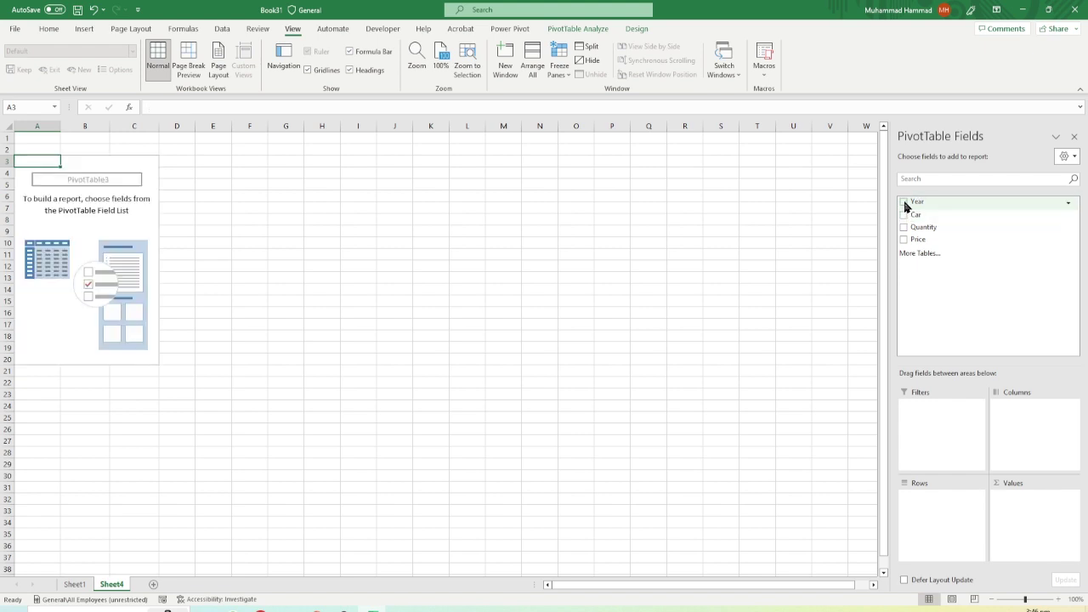
pyautogui.click(904, 202)
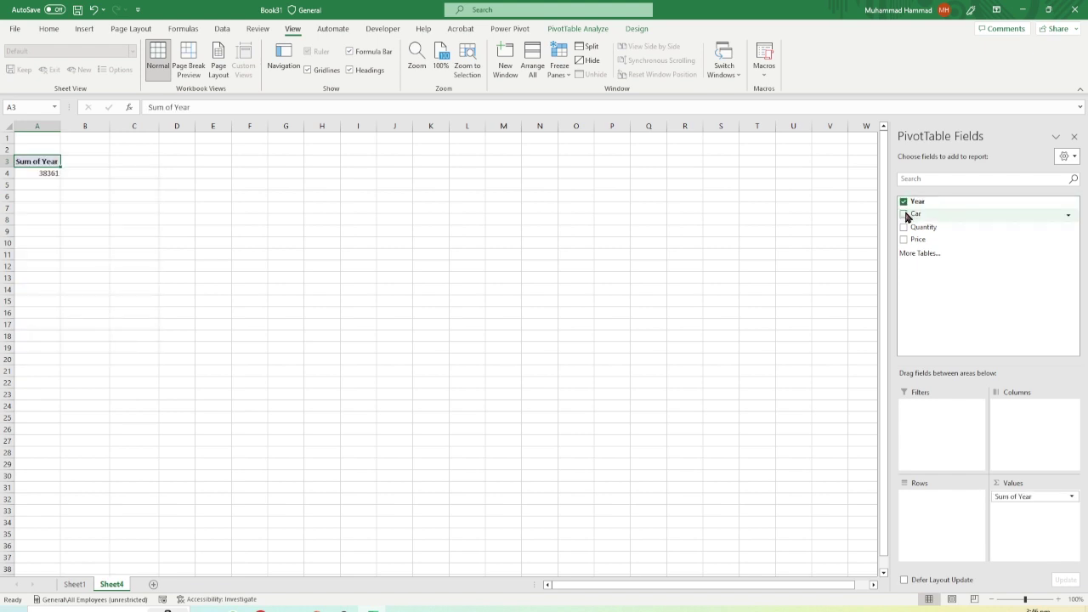
# Step: Add Car, Quantity and Price, and move Year from Values into Rows
pyautogui.click(904, 215)
pyautogui.click(903, 228)
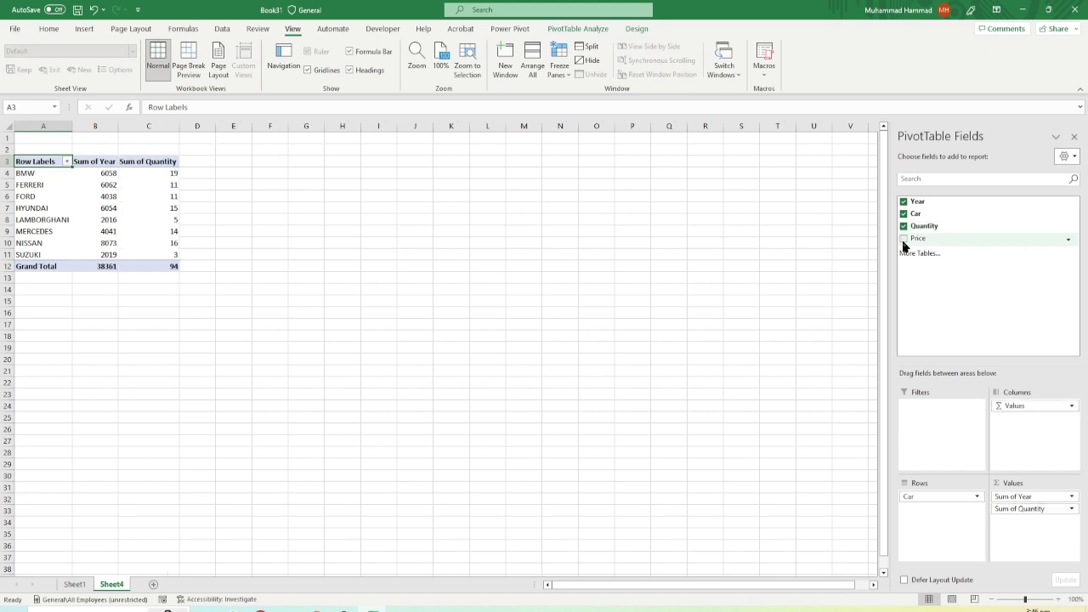
pyautogui.click(903, 240)
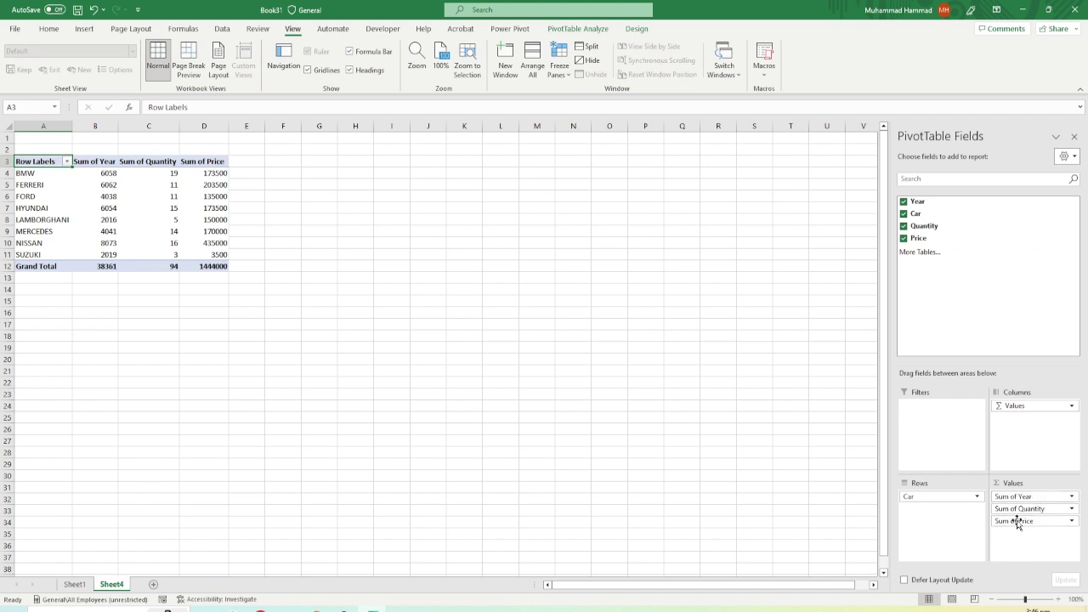
pyautogui.moveTo(1015, 496); pyautogui.dragTo(932, 512)
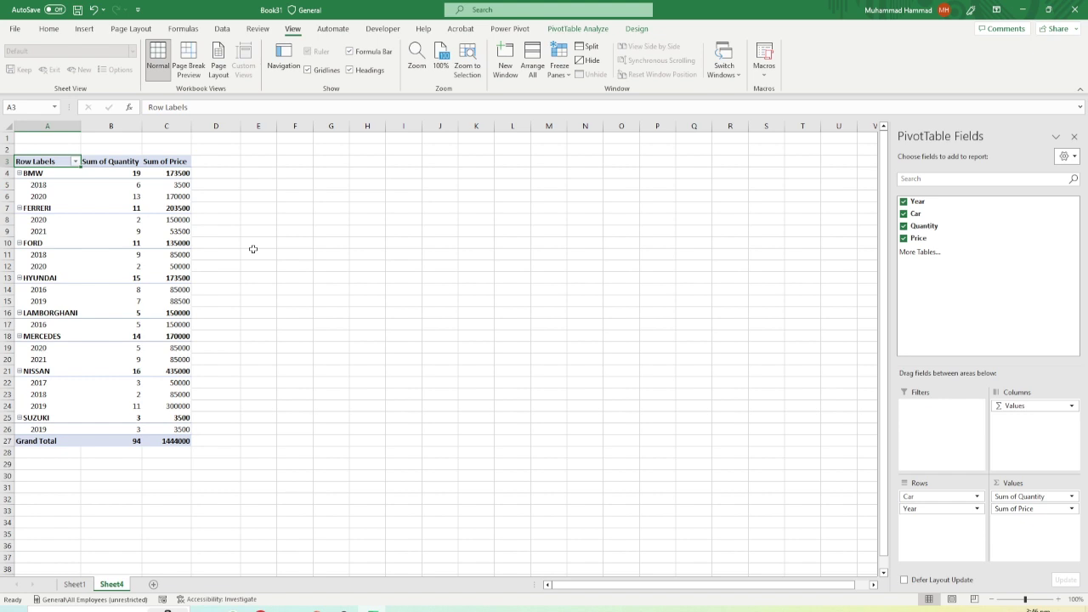
# Step: Select the car row labels, then deselect by clicking outside the pivot table
pyautogui.click(74, 168)
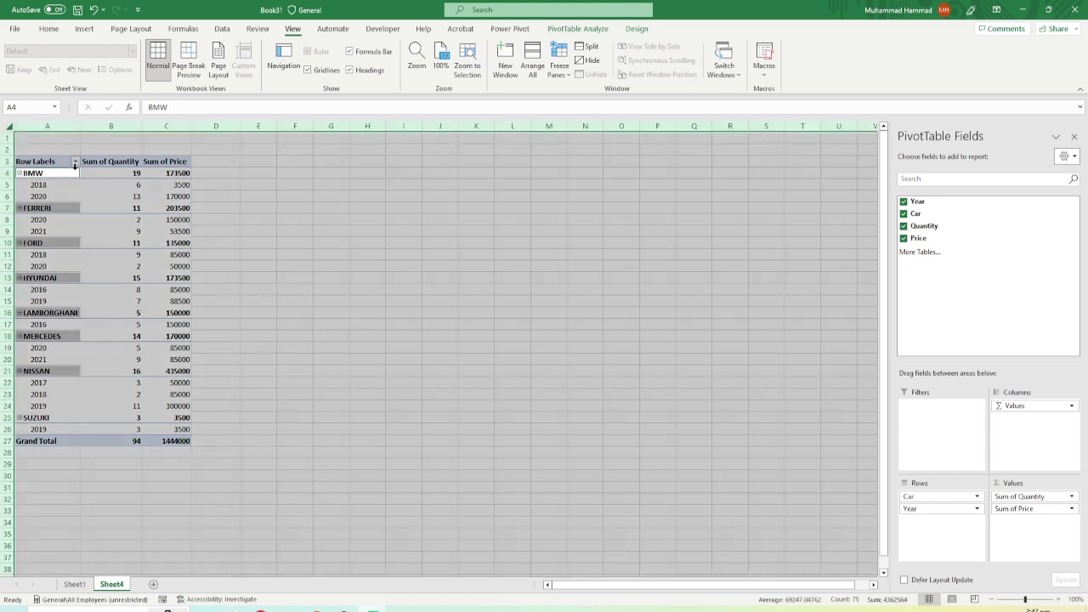
pyautogui.click(218, 242)
# Step: Select the entire pivot table A3:C27 with Ctrl+A
pyautogui.click(55, 161)
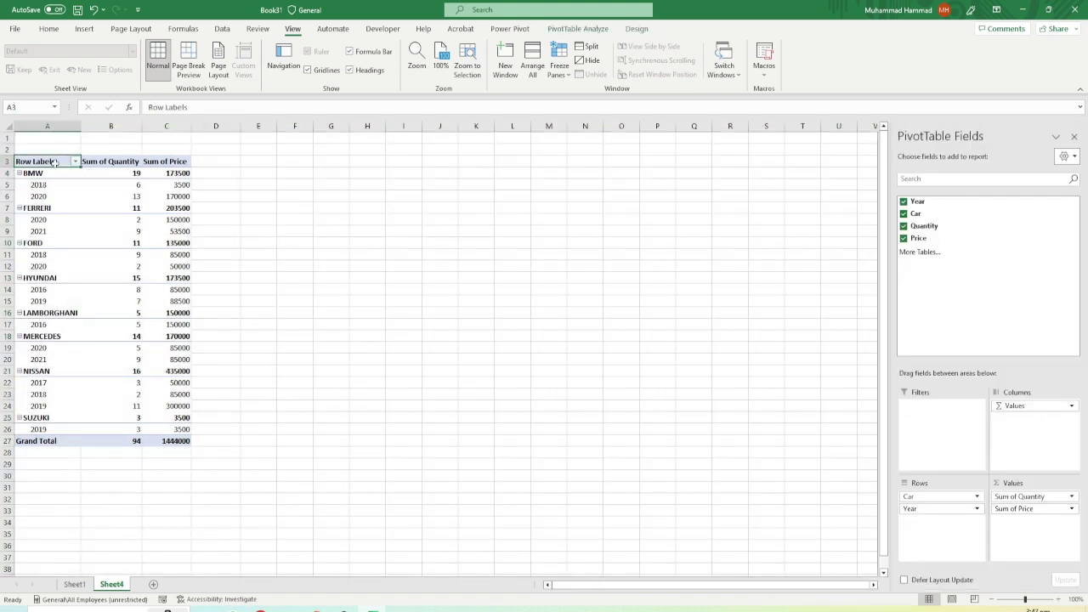
pyautogui.hotkey('ctrl', 'a')
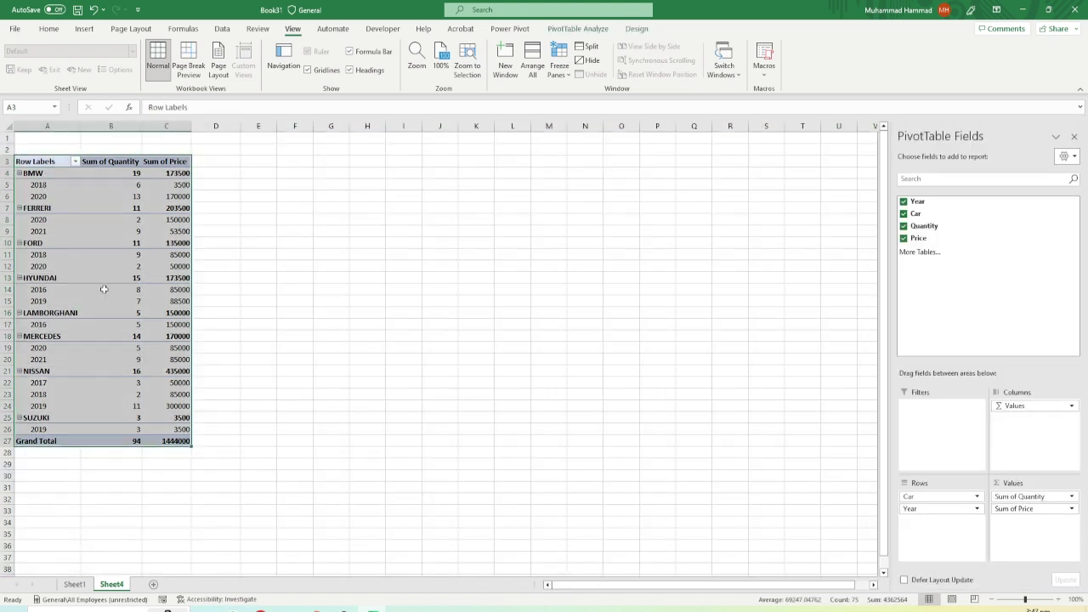
pyautogui.moveTo(103, 289)
pyautogui.moveTo(51, 232)
pyautogui.click(86, 30)
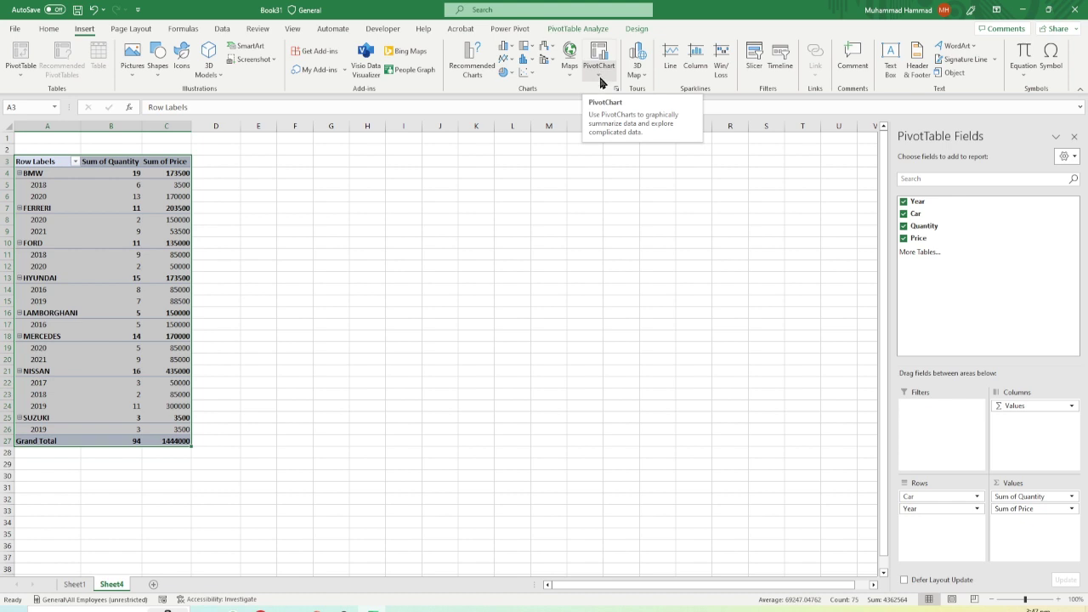
# Step: Insert a stacked column PivotChart of Sum of Quantity and Sum of Price by car and year
pyautogui.click(600, 62)
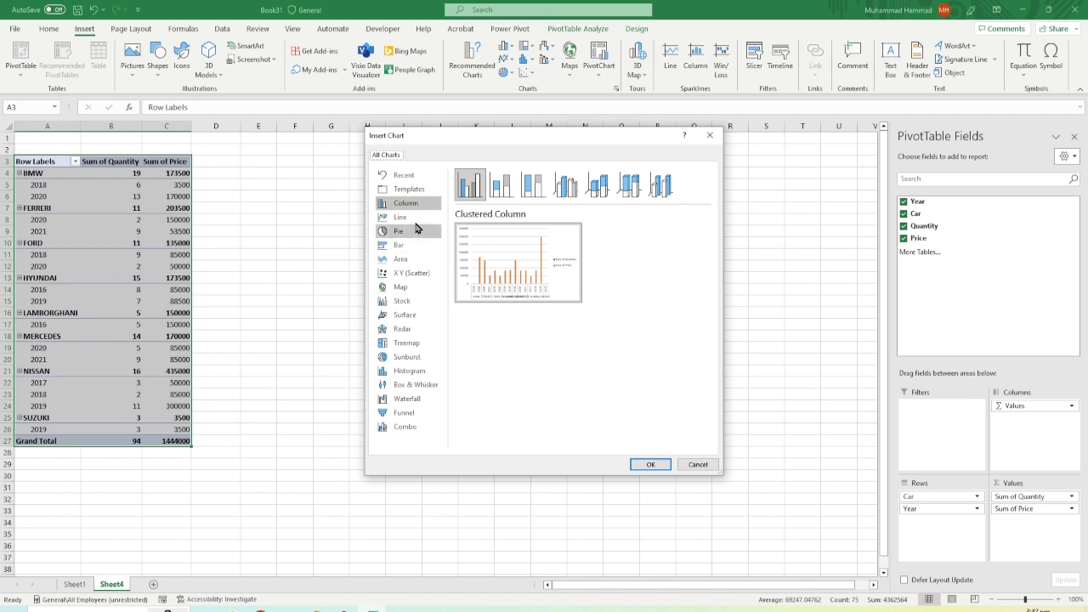
pyautogui.click(498, 192)
pyautogui.click(464, 190)
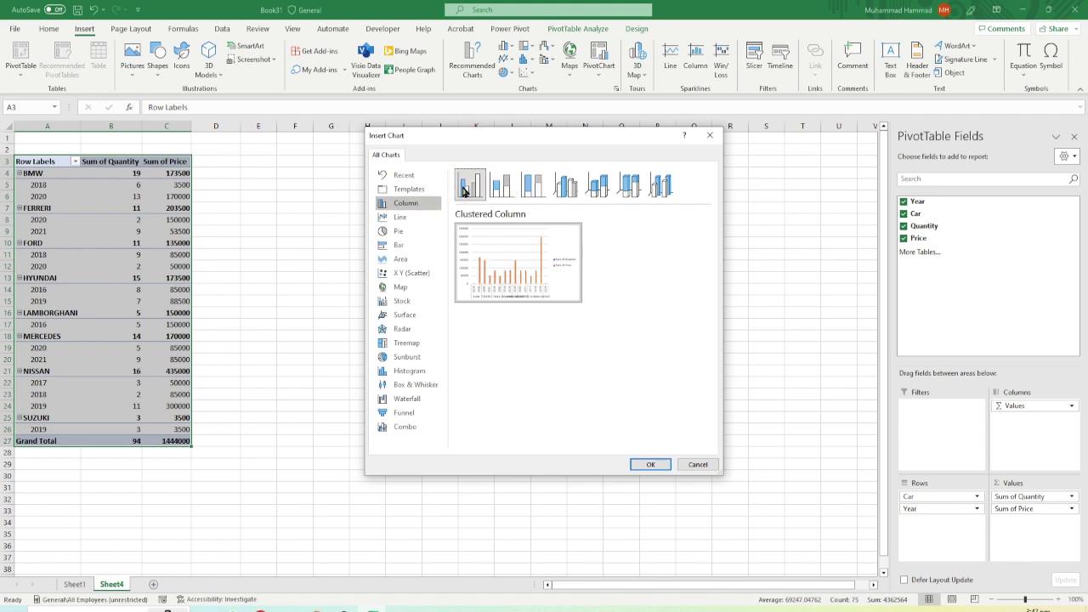
pyautogui.click(499, 191)
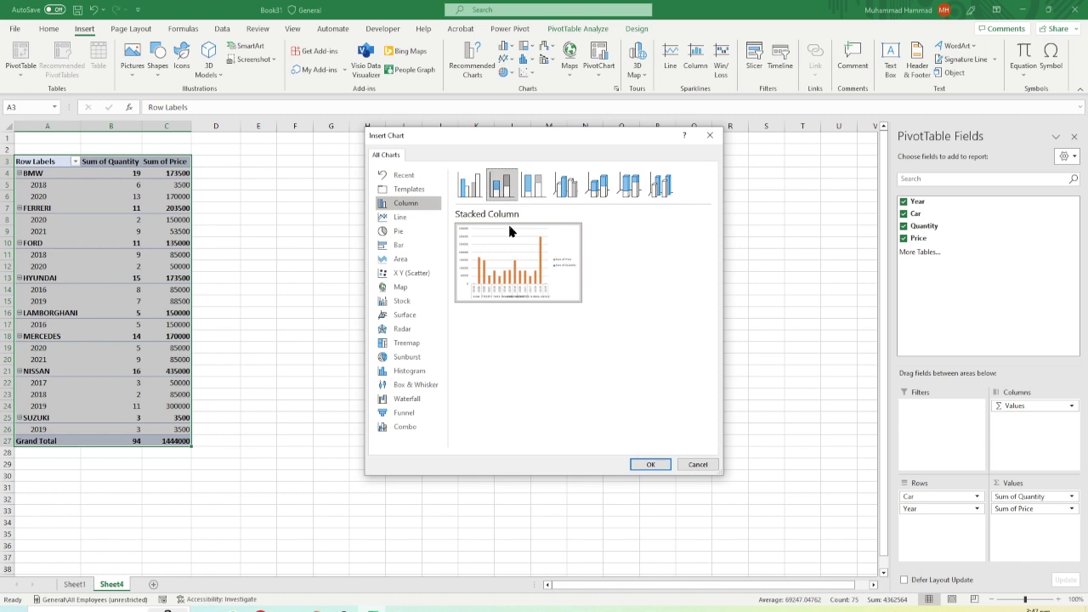
pyautogui.click(659, 466)
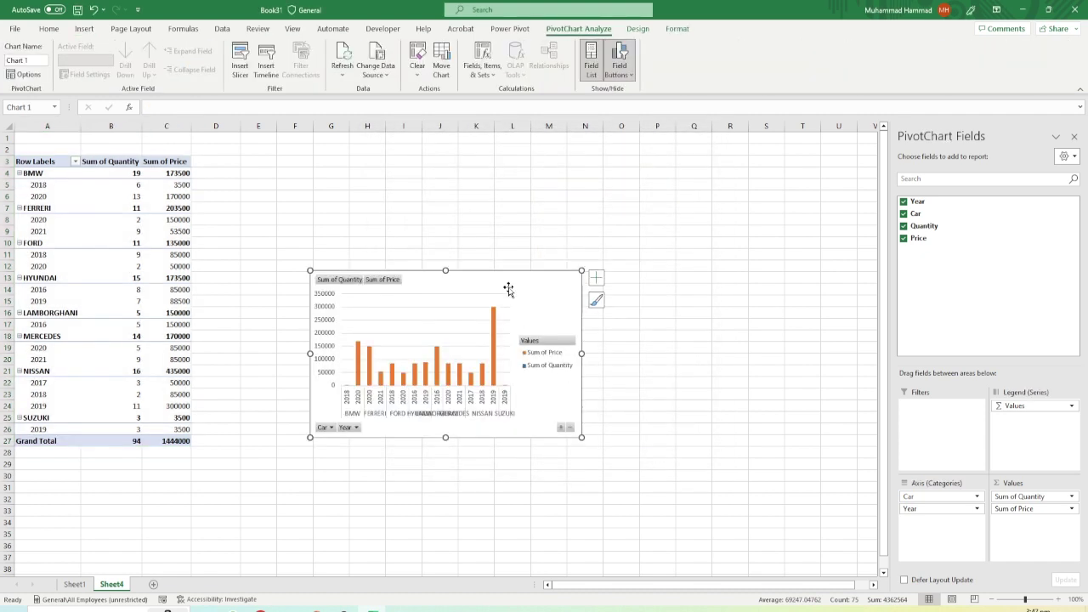
# Step: Drag the PivotChart to the right, undo that move, and deselect it by clicking a cell beside the table
pyautogui.moveTo(527, 284); pyautogui.dragTo(799, 269)
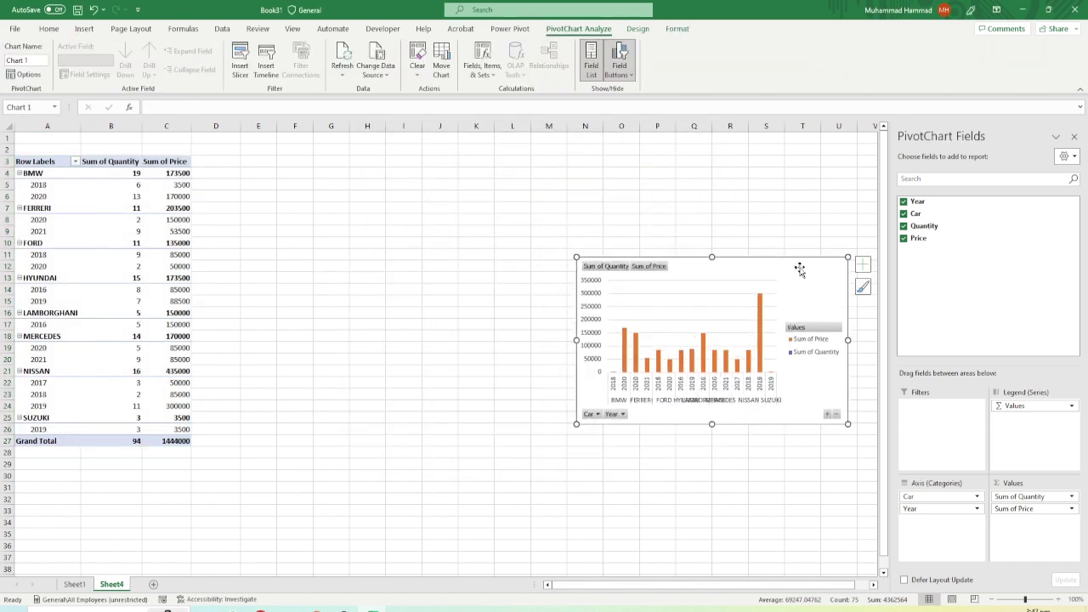
pyautogui.hotkey('ctrl', 'z')
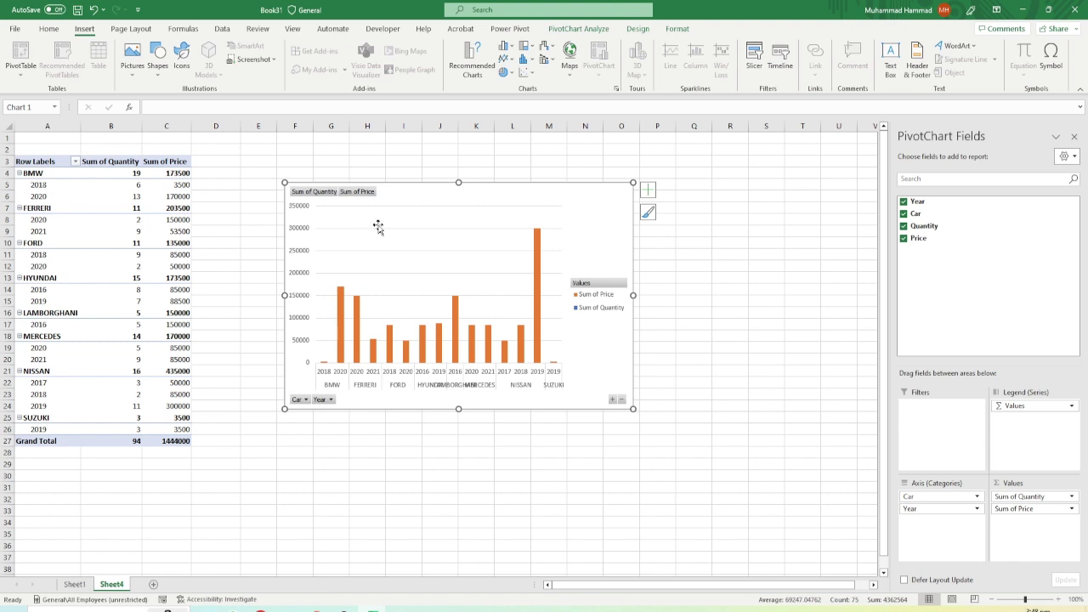
pyautogui.press('Escape')
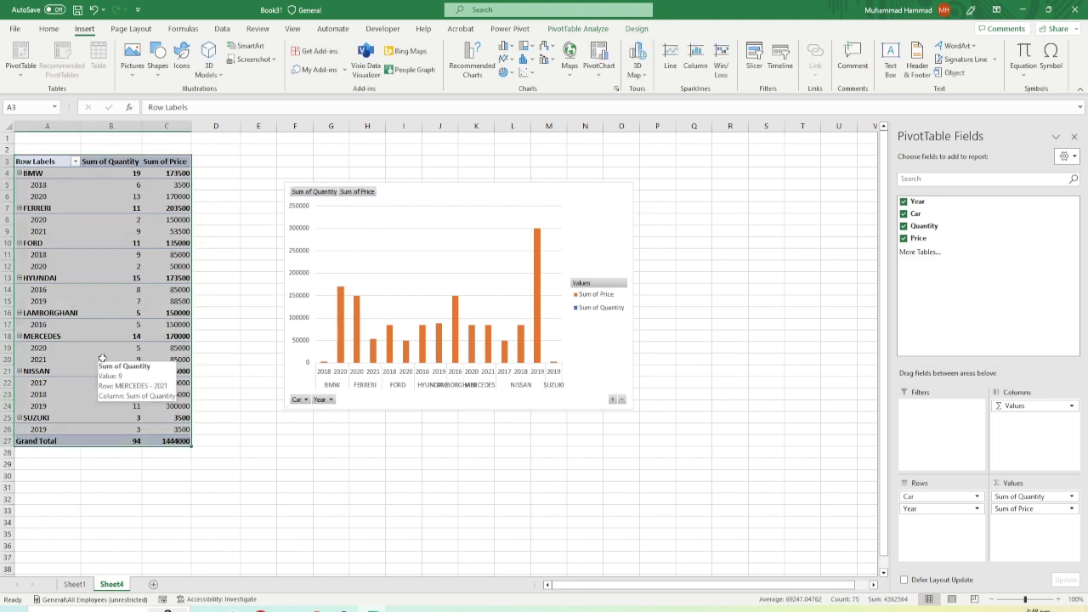
pyautogui.click(213, 184)
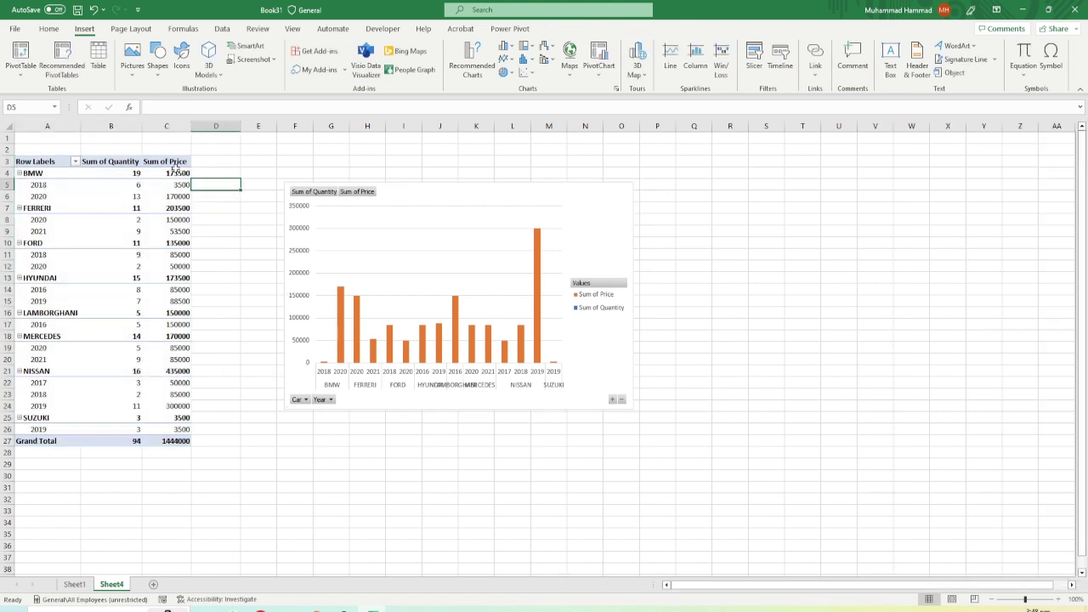
pyautogui.click(75, 162)
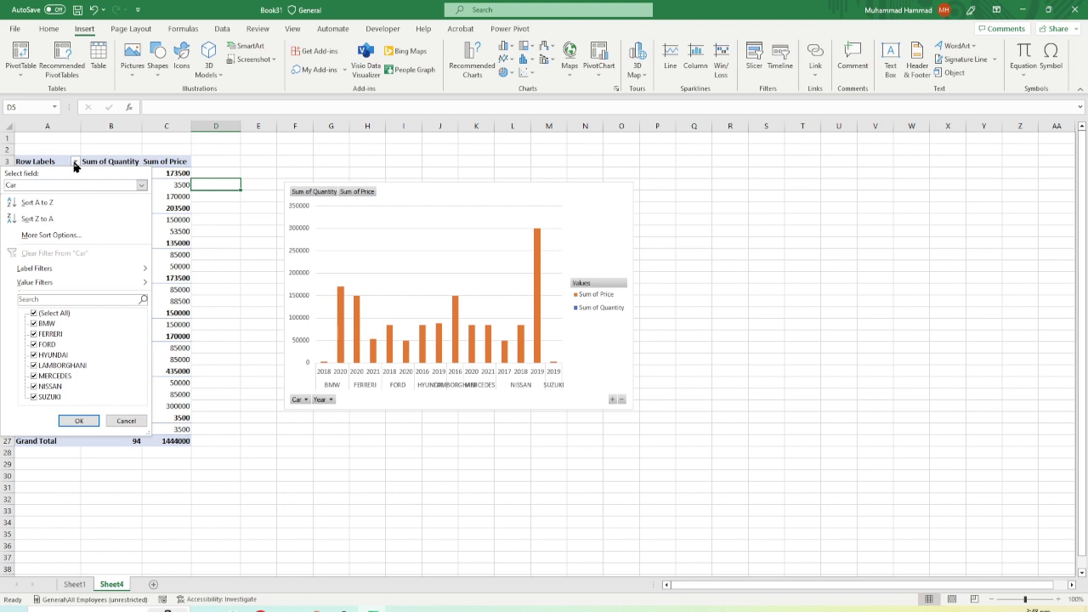
pyautogui.click(34, 312)
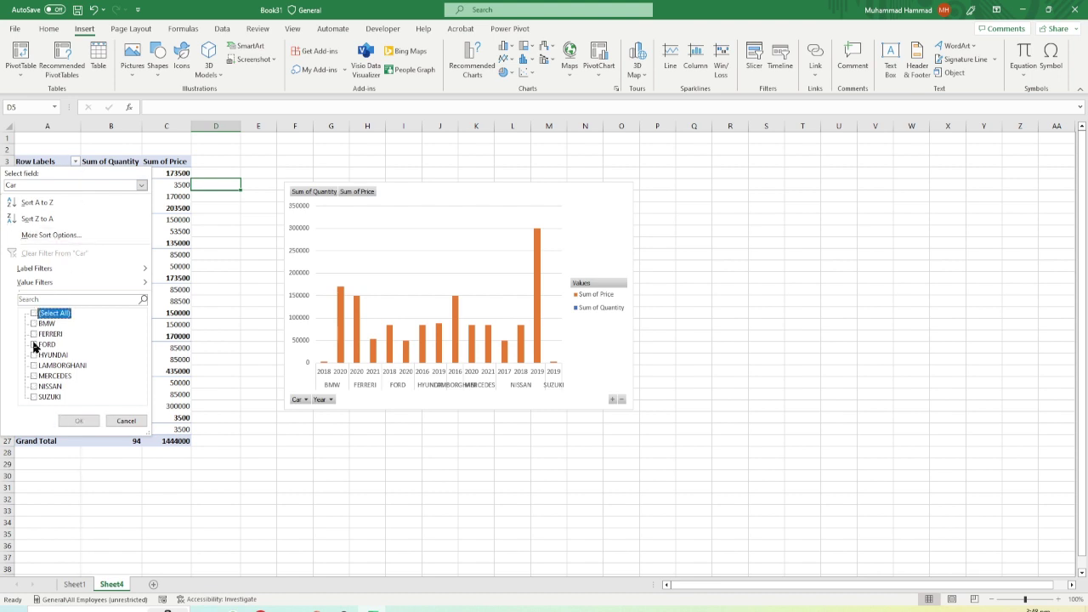
pyautogui.click(34, 344)
pyautogui.click(80, 422)
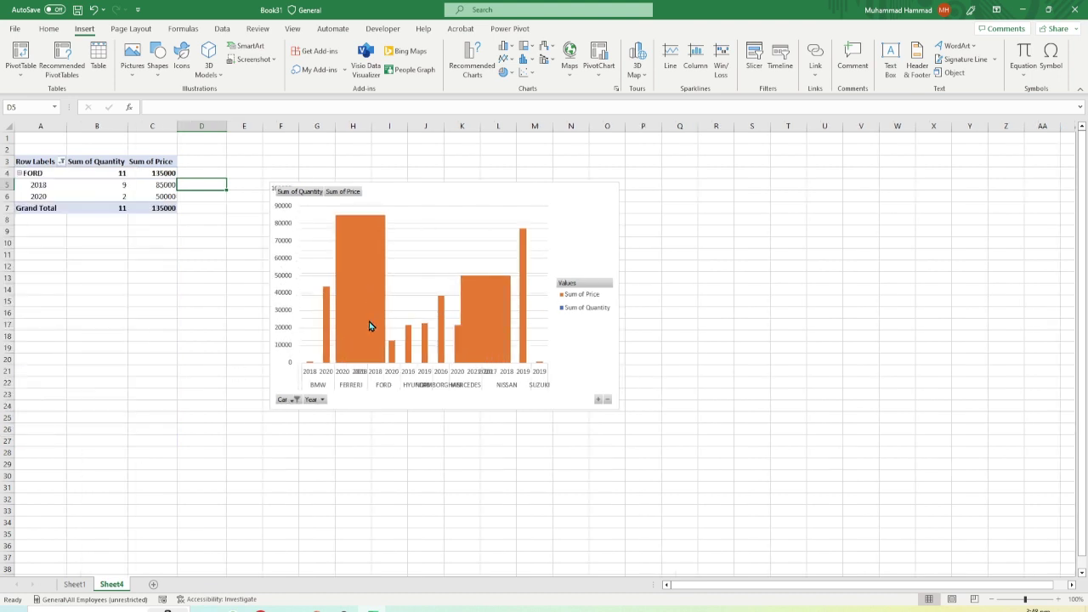
pyautogui.click(61, 161)
pyautogui.click(34, 354)
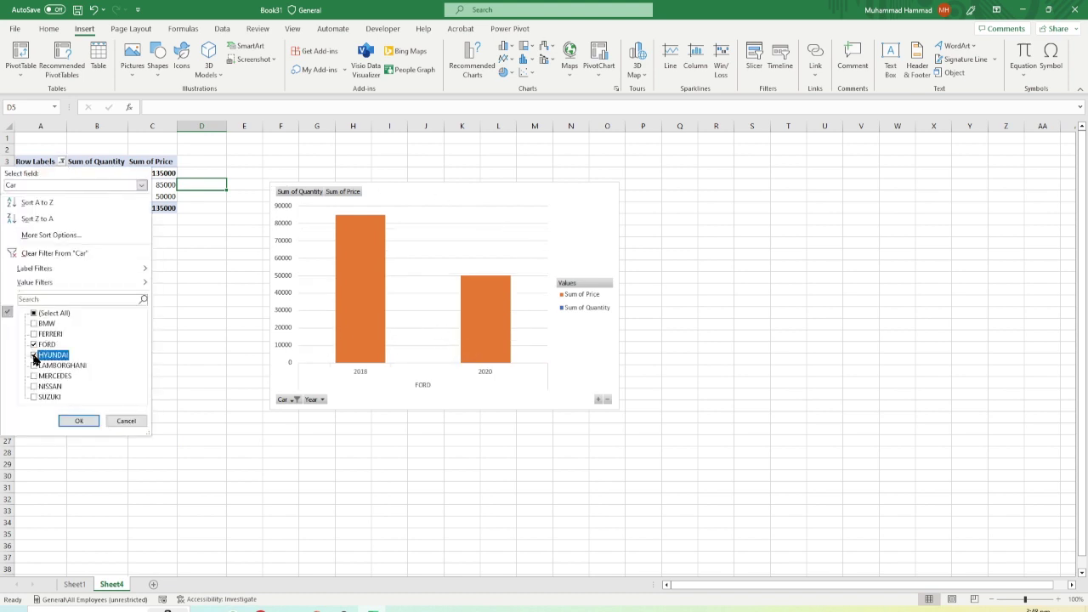
pyautogui.click(78, 421)
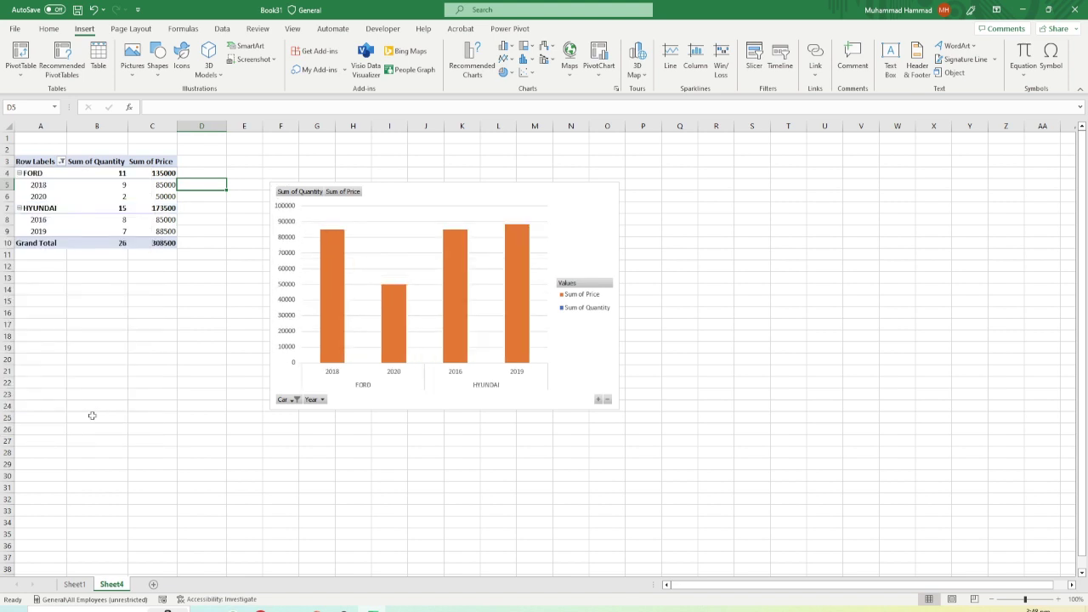
pyautogui.click(61, 161)
pyautogui.click(34, 313)
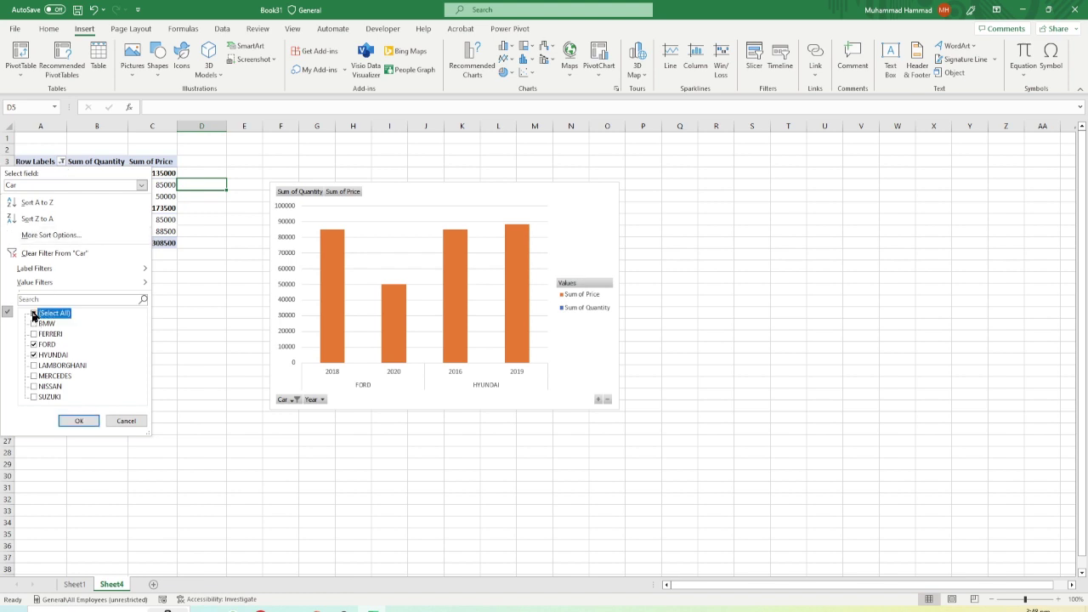
pyautogui.click(78, 421)
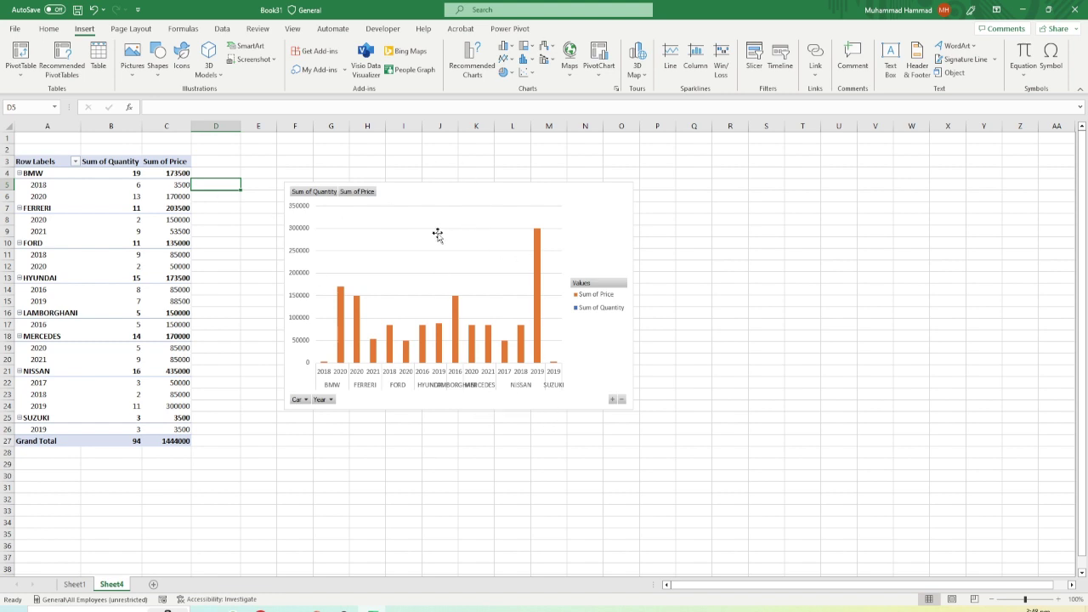
# Step: Open the plot area formatting pane, glance at its Effects settings, then select the vertical value axis
pyautogui.click(580, 200)
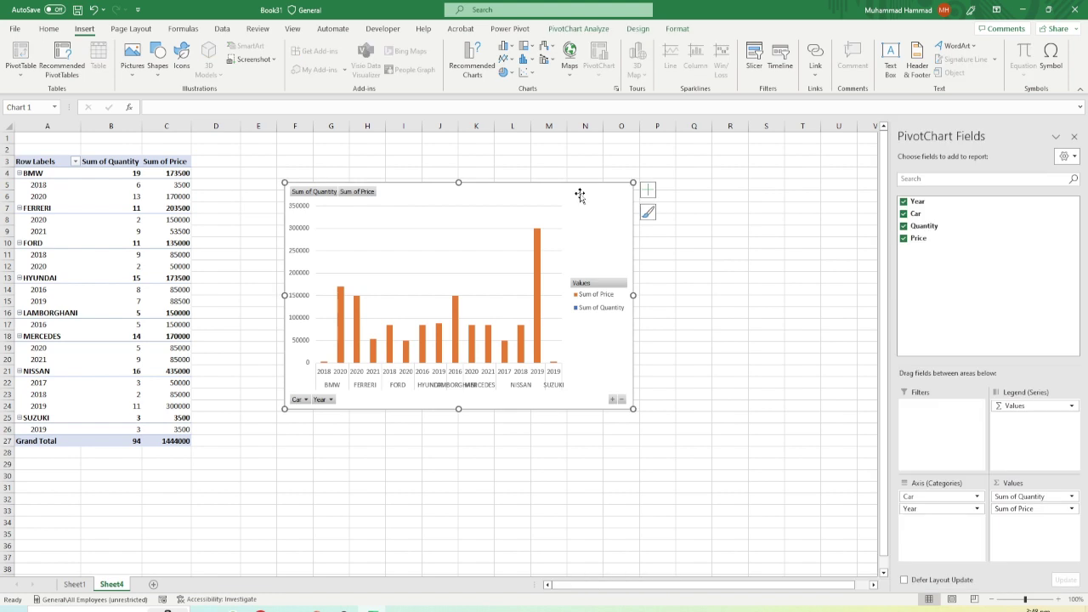
pyautogui.rightClick(384, 241)
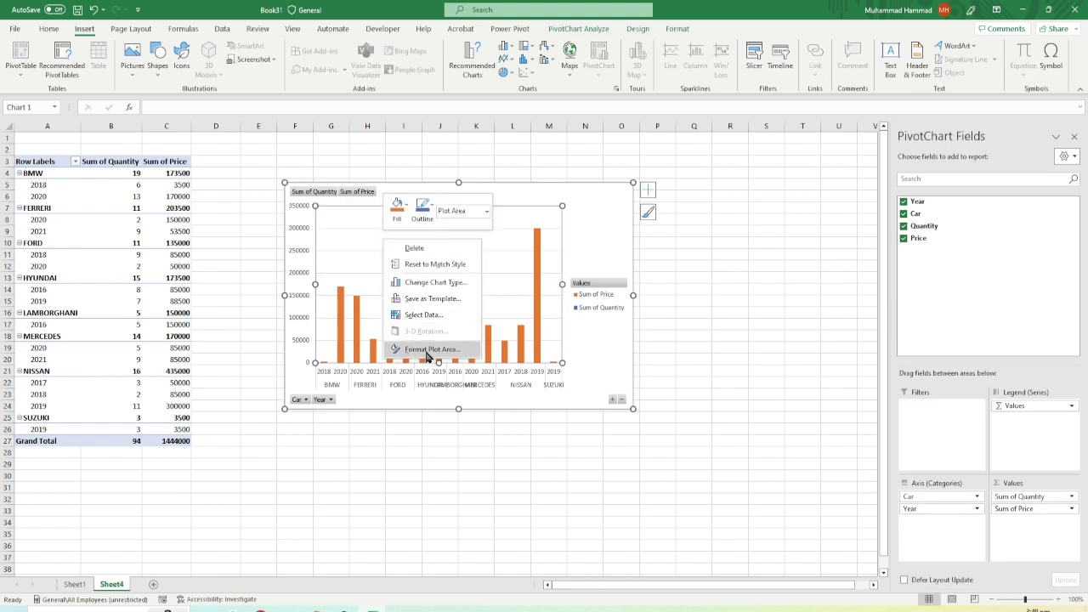
pyautogui.click(429, 349)
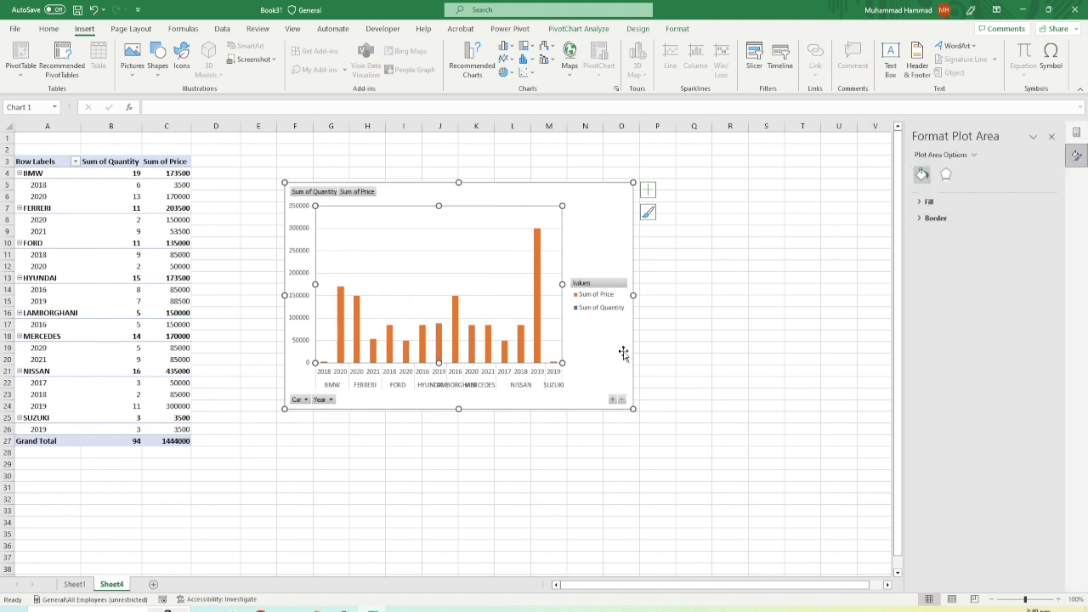
pyautogui.click(945, 175)
pyautogui.click(921, 175)
pyautogui.click(296, 216)
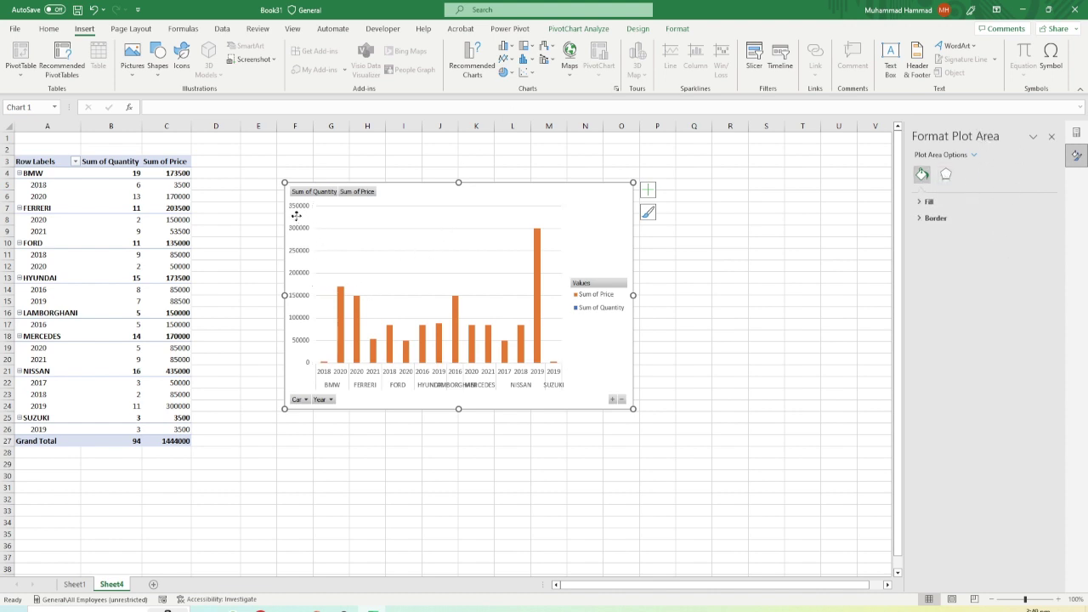
pyautogui.click(298, 232)
# Step: Show the value axis bounds and units, then switch the Format Axis pane to the horizontal category axis
pyautogui.rightClick(298, 232)
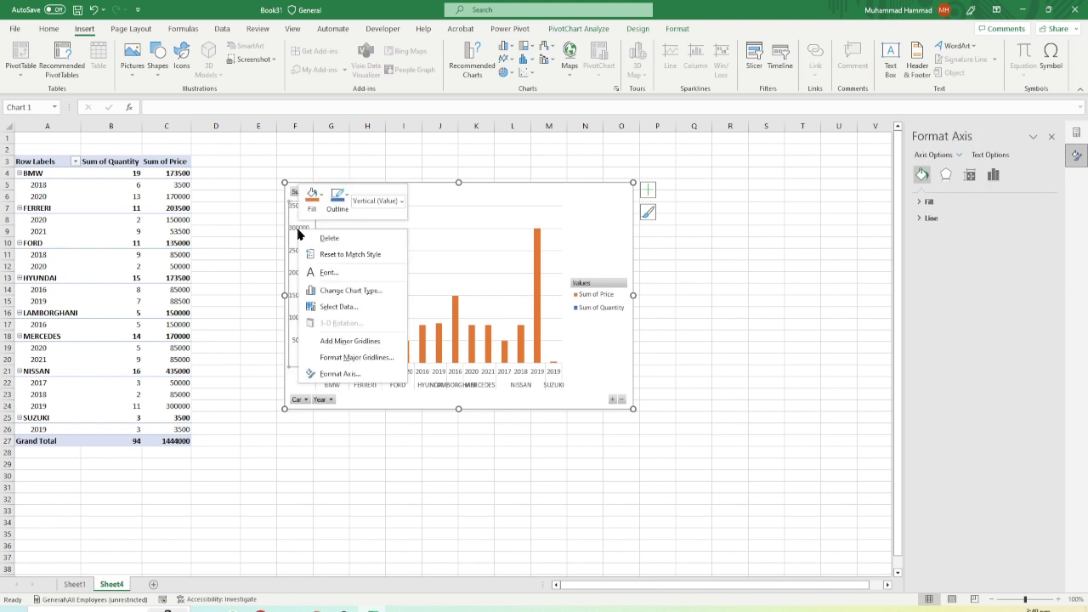
pyautogui.click(340, 378)
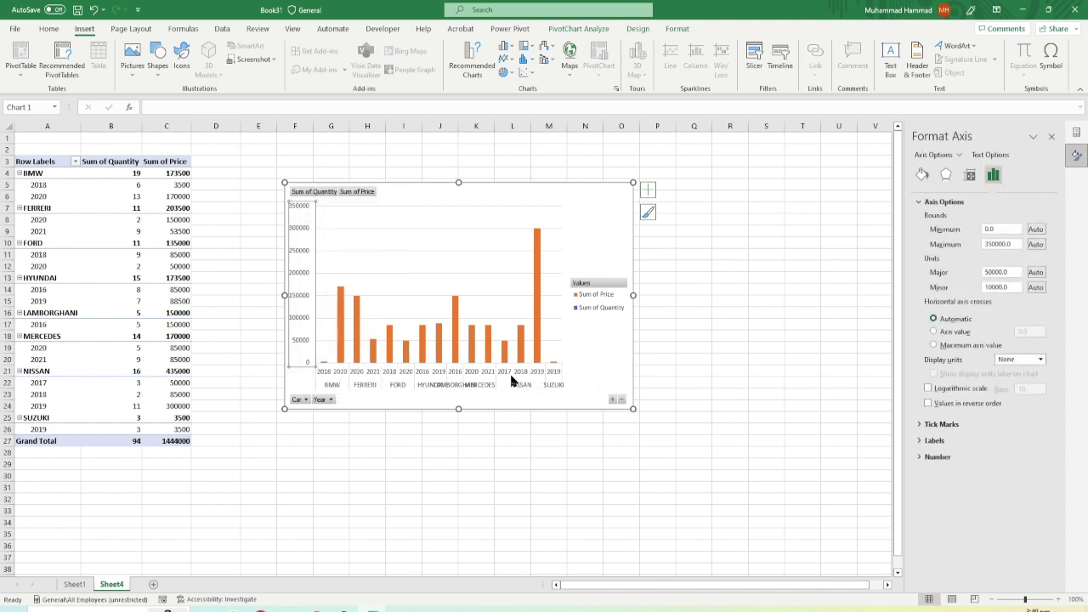
pyautogui.click(475, 381)
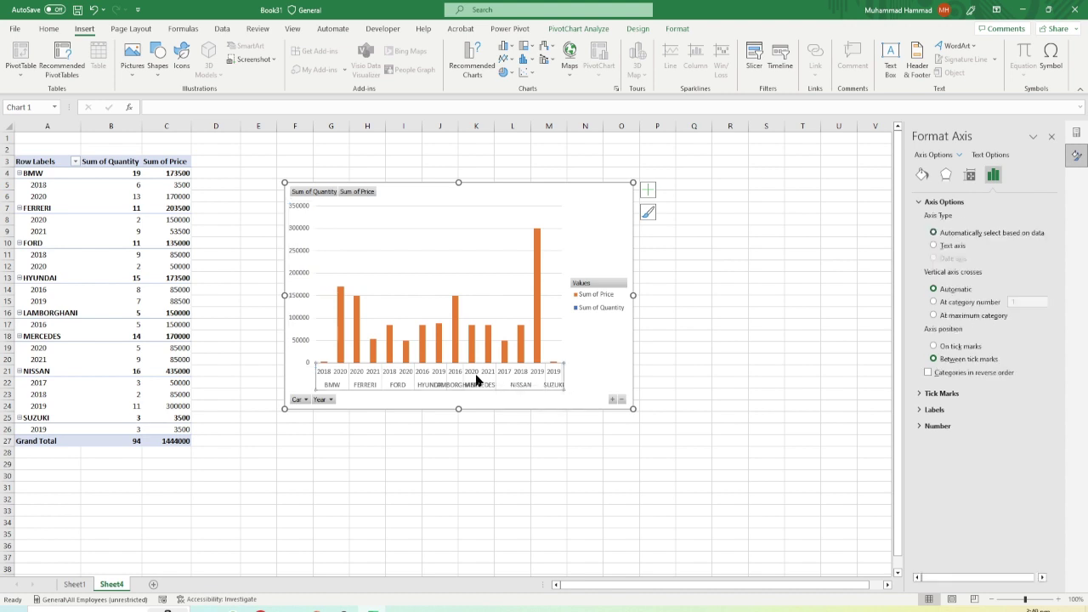
pyautogui.rightClick(476, 382)
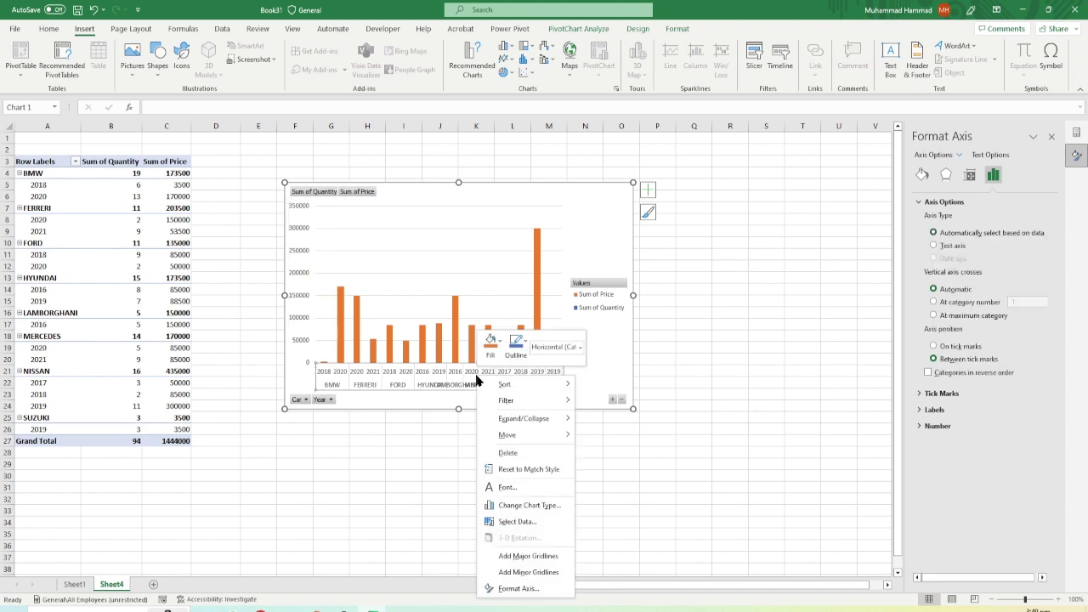
pyautogui.click(518, 588)
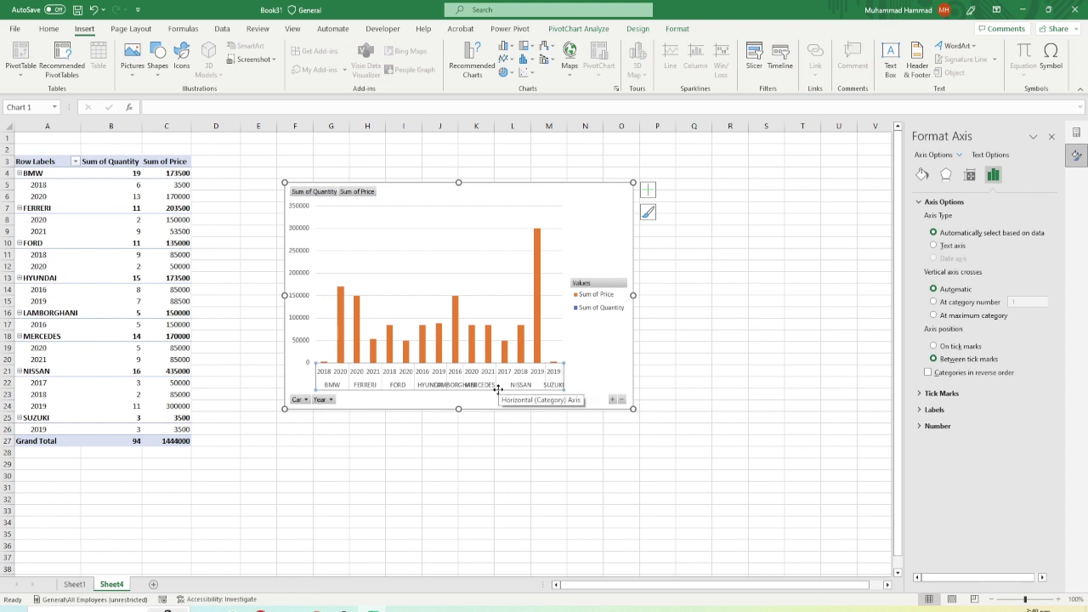
pyautogui.click(306, 401)
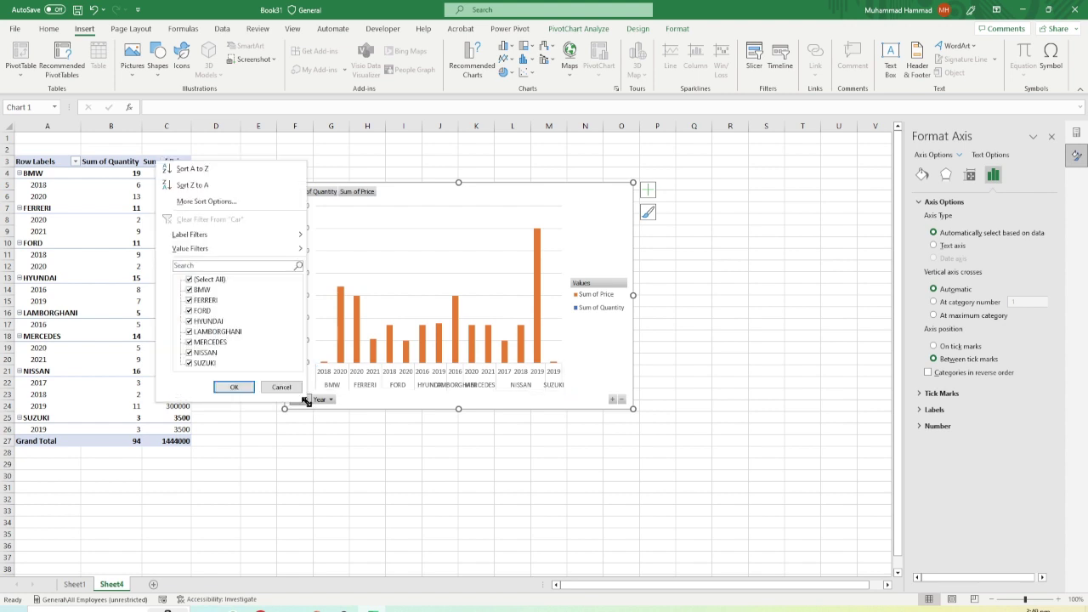
# Step: Check the chart's Year filter, drag the chart clear of the PivotTable, then select the whole PivotTable
pyautogui.click(327, 401)
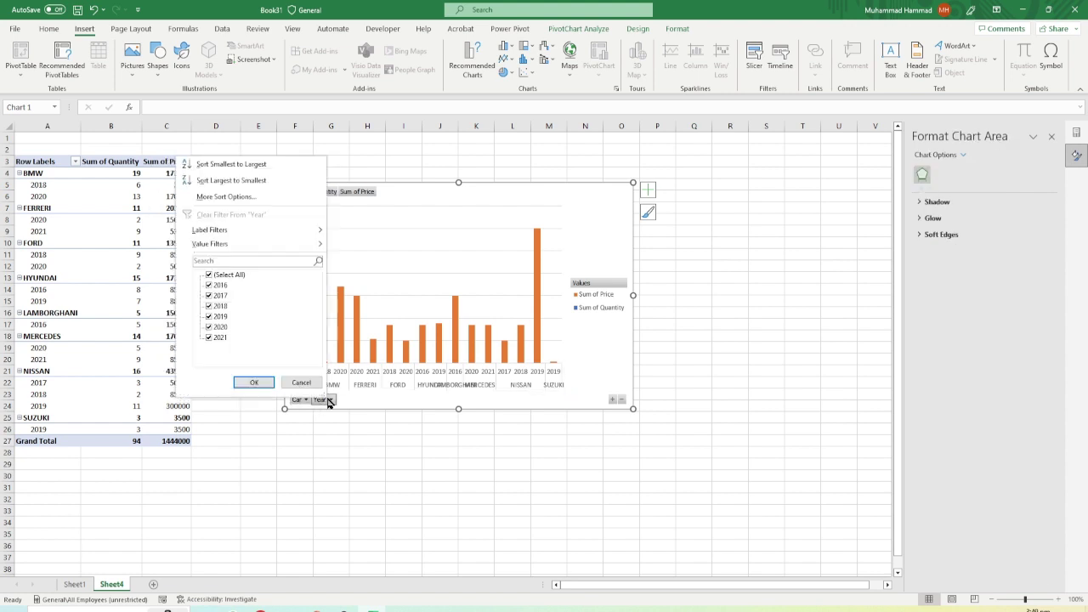
pyautogui.click(328, 401)
pyautogui.click(328, 401)
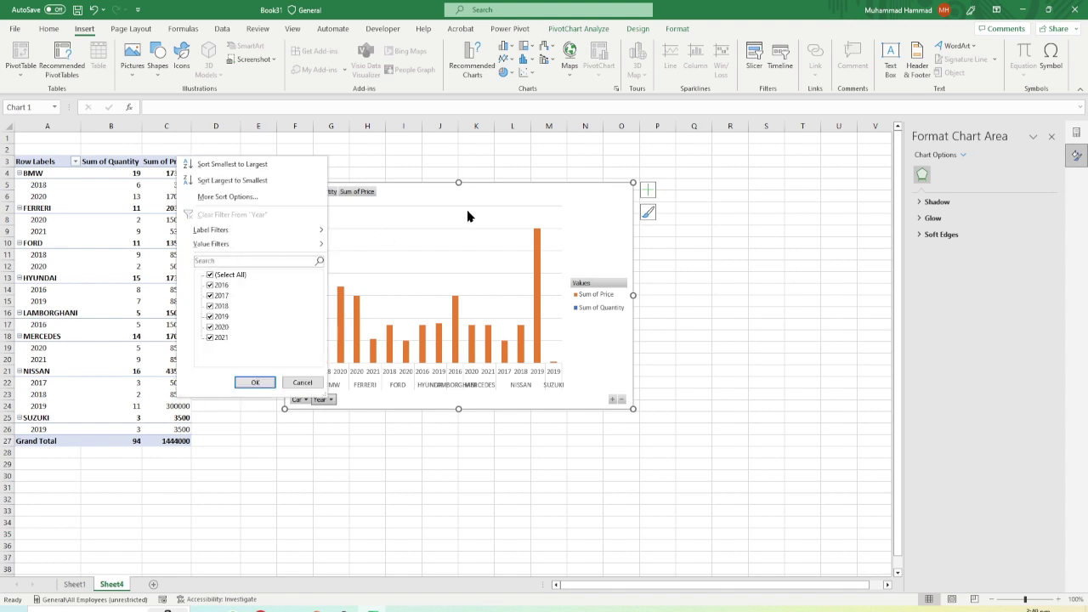
pyautogui.moveTo(467, 217); pyautogui.dragTo(699, 197)
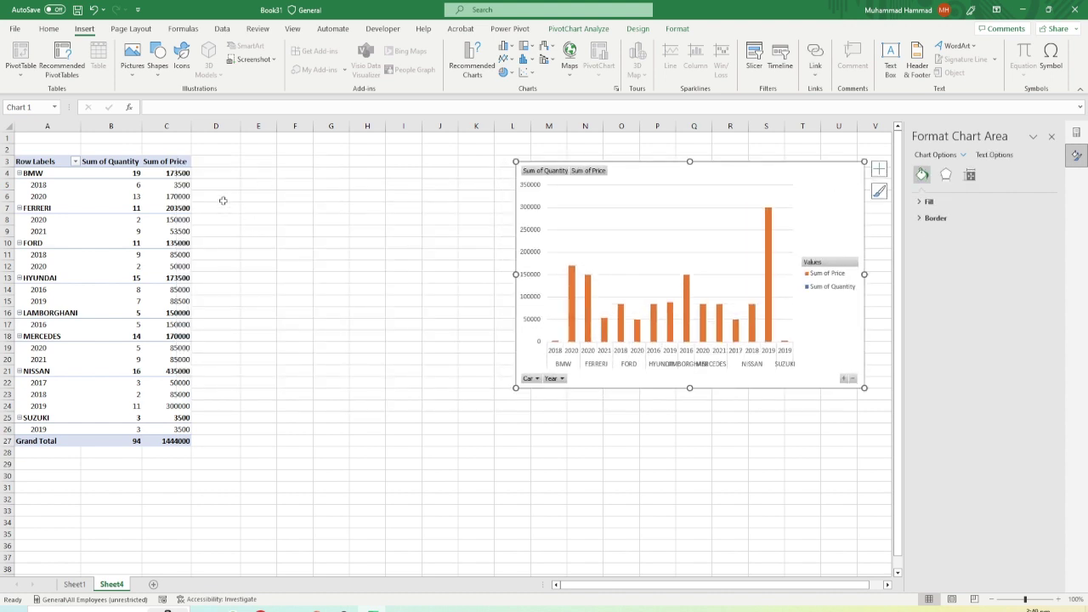
pyautogui.click(19, 167)
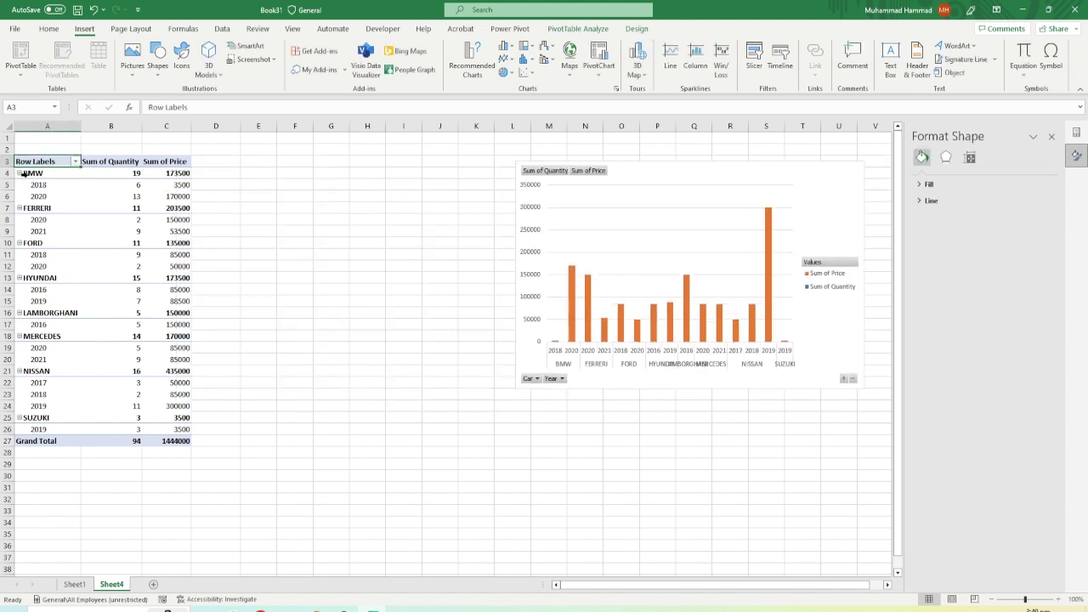
pyautogui.hotkey('ctrl', 'a')
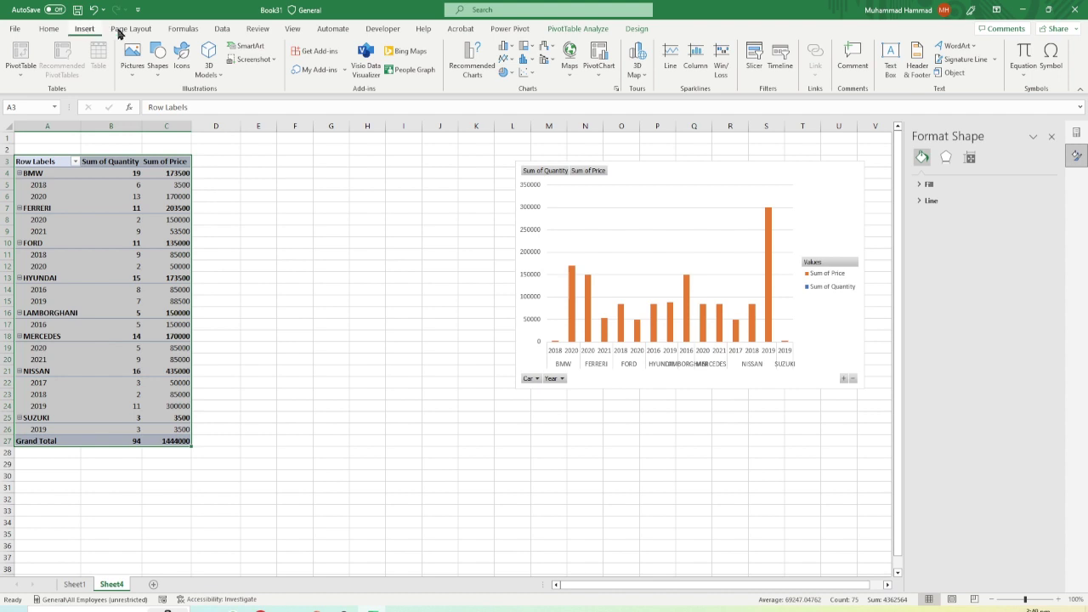
# Step: Insert a 3-D Pie PivotChart and drag it below the column chart
pyautogui.click(604, 55)
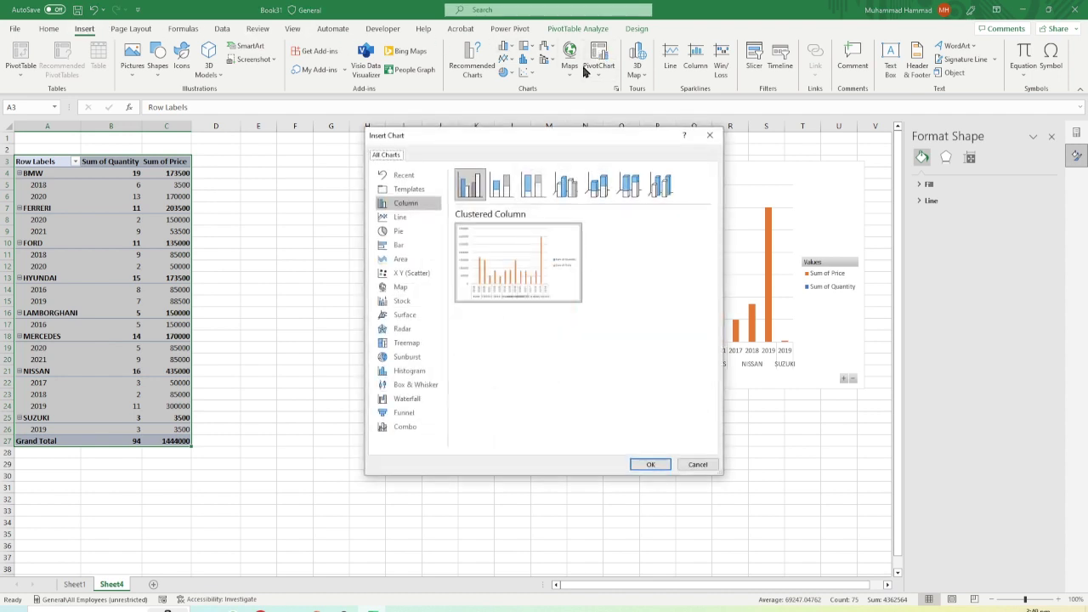
pyautogui.click(398, 233)
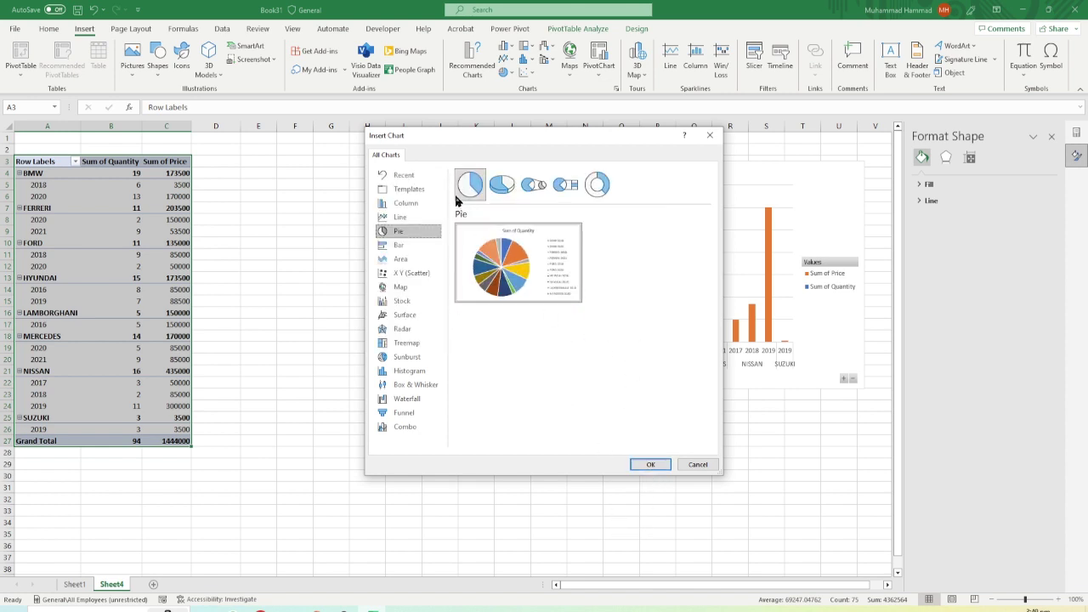
pyautogui.click(502, 185)
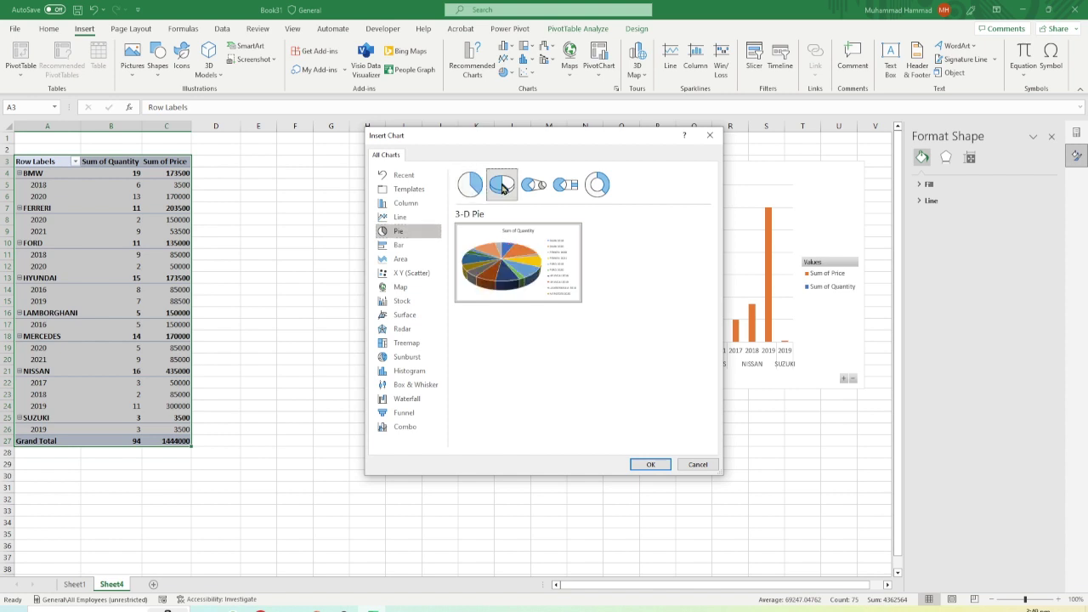
pyautogui.click(648, 464)
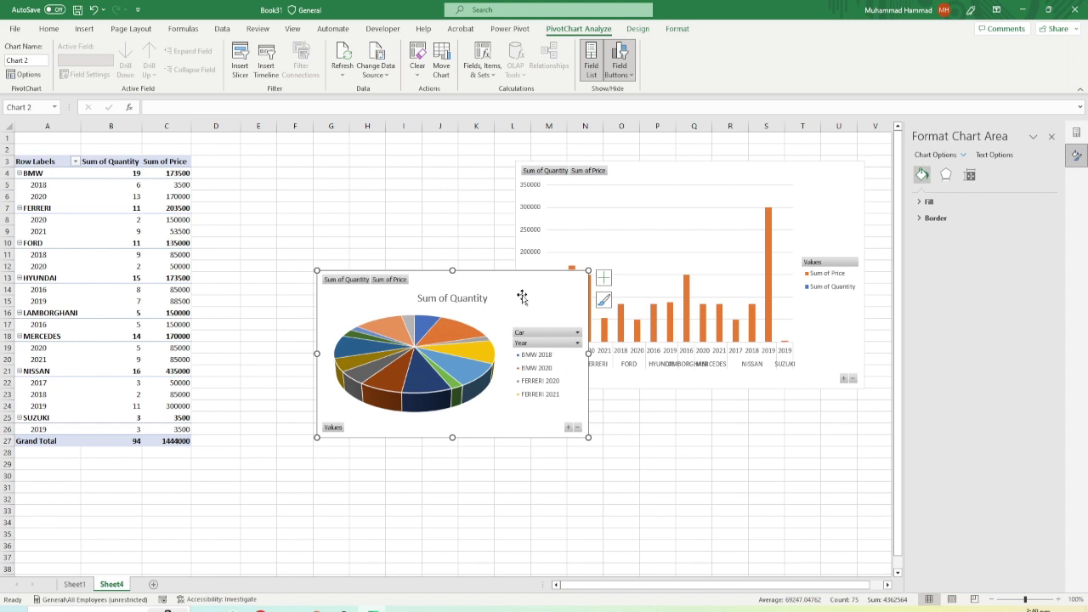
pyautogui.moveTo(532, 290)
pyautogui.mouseDown()
pyautogui.moveTo(631, 379)
pyautogui.moveTo(781, 421)
pyautogui.mouseUp()
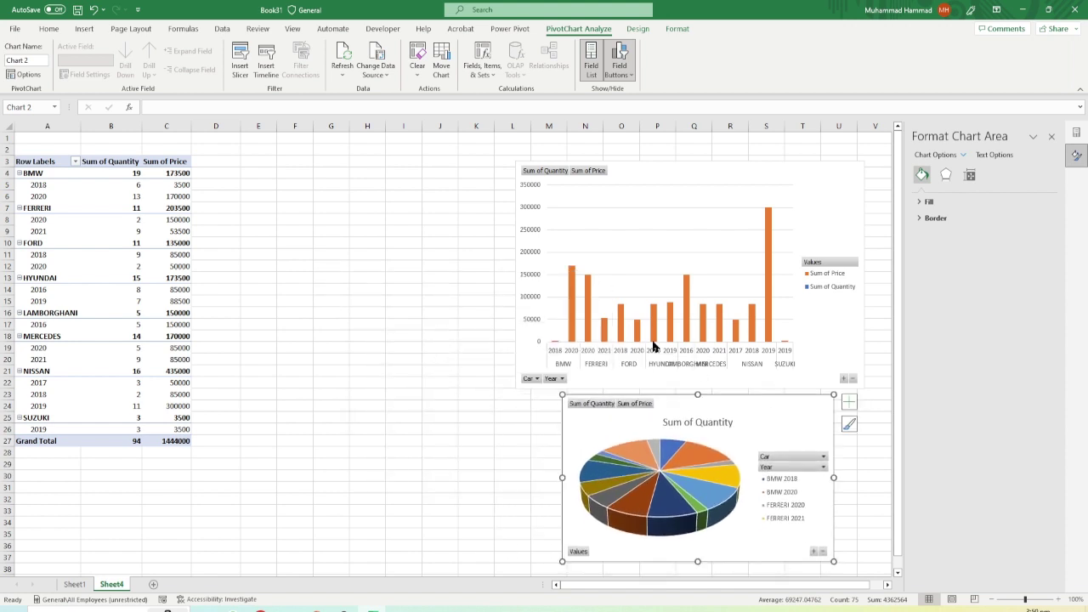
pyautogui.click(68, 214)
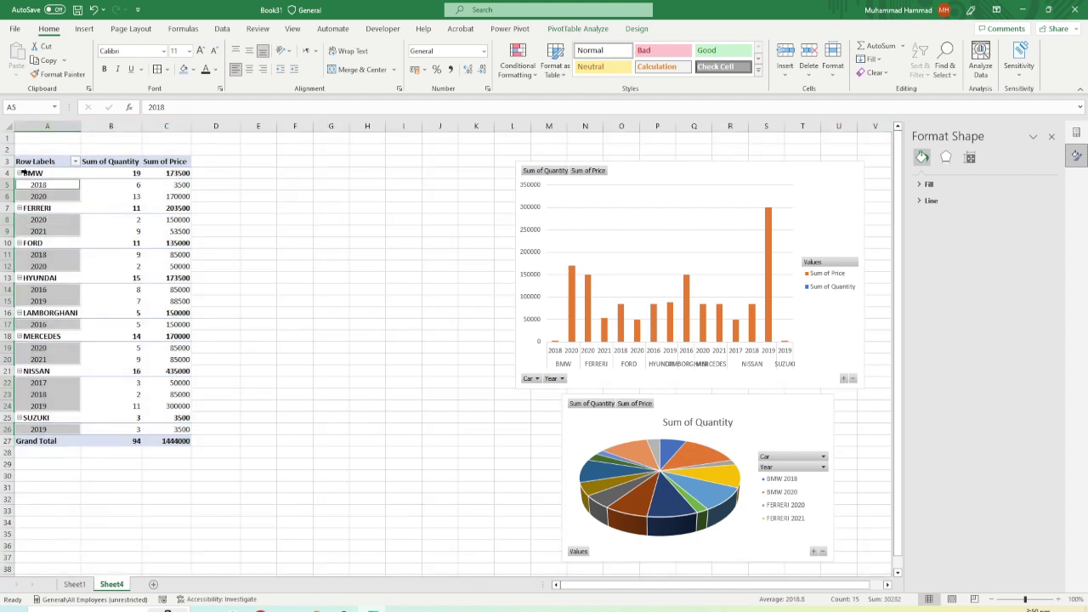
# Step: Select the whole PivotTable and insert a Stacked Bar PivotChart from the Insert tab
pyautogui.click(35, 161)
pyautogui.hotkey('ctrl', 'a')
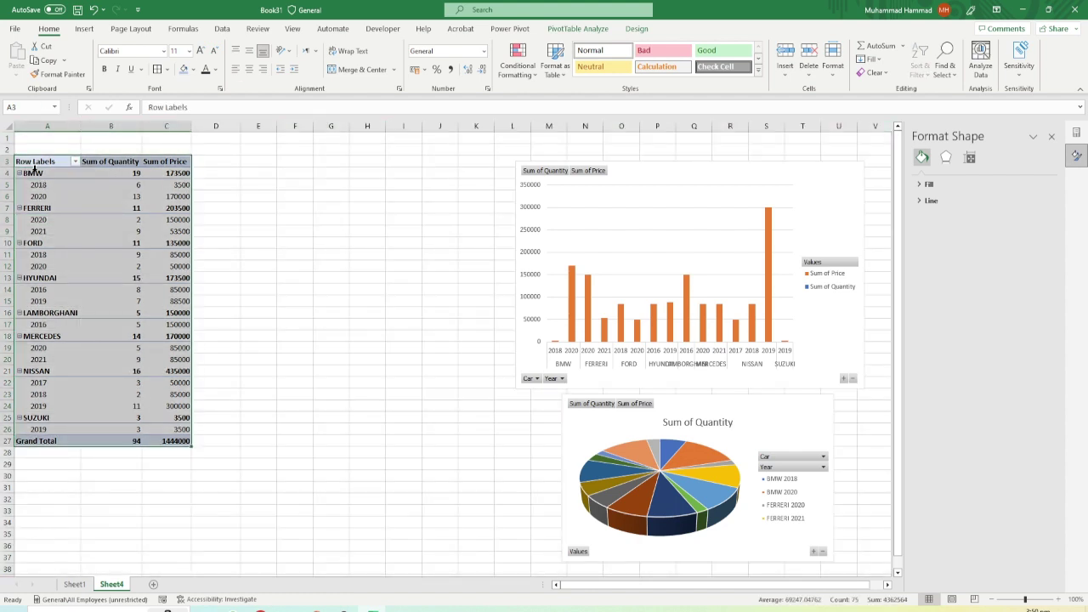
pyautogui.click(88, 30)
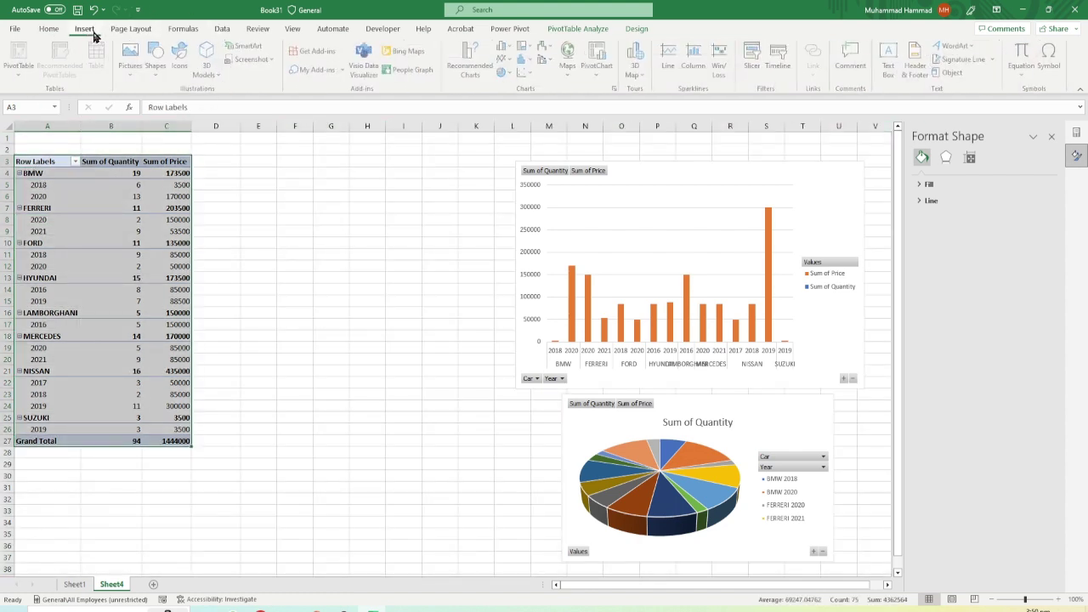
pyautogui.click(599, 56)
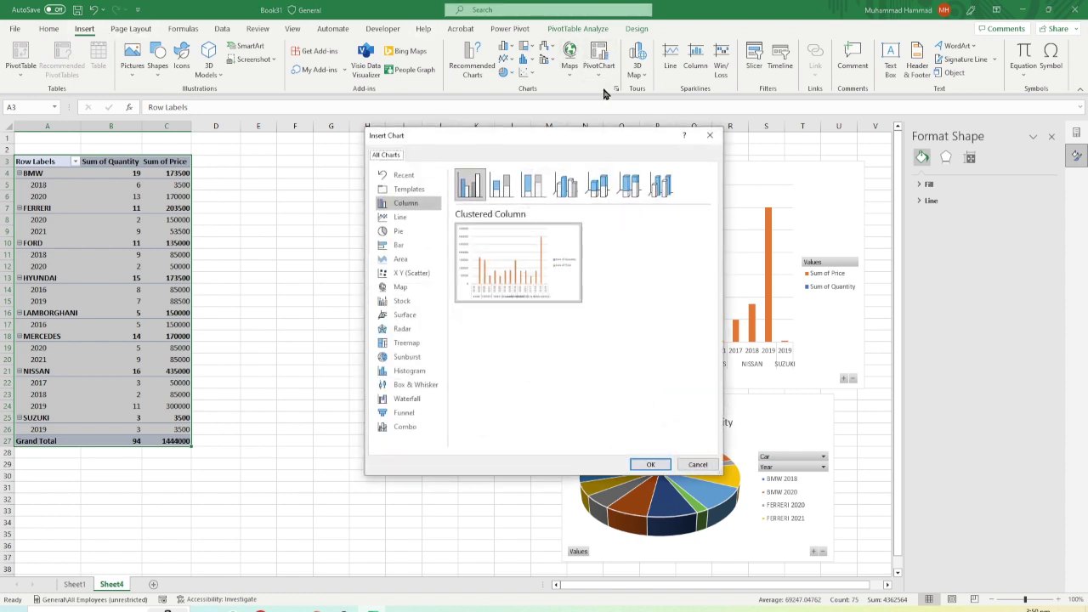
pyautogui.click(398, 247)
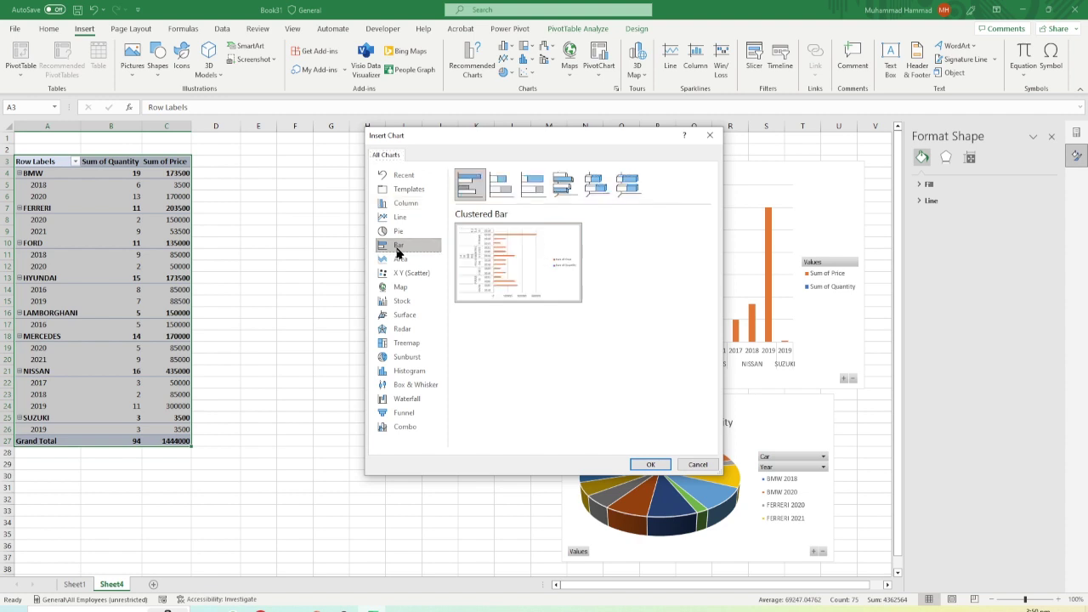
pyautogui.click(503, 187)
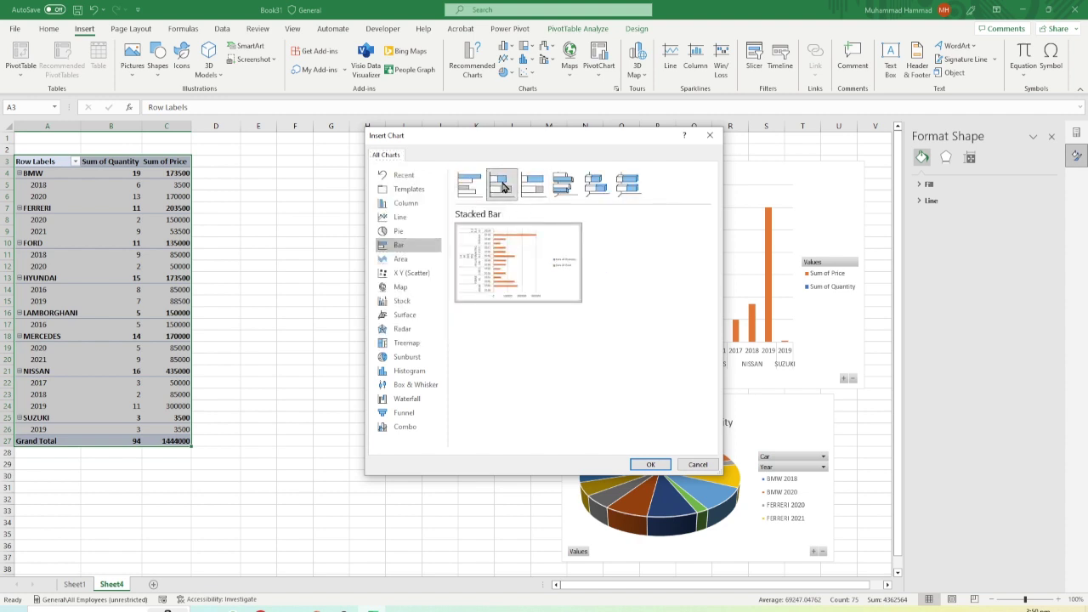
pyautogui.click(651, 465)
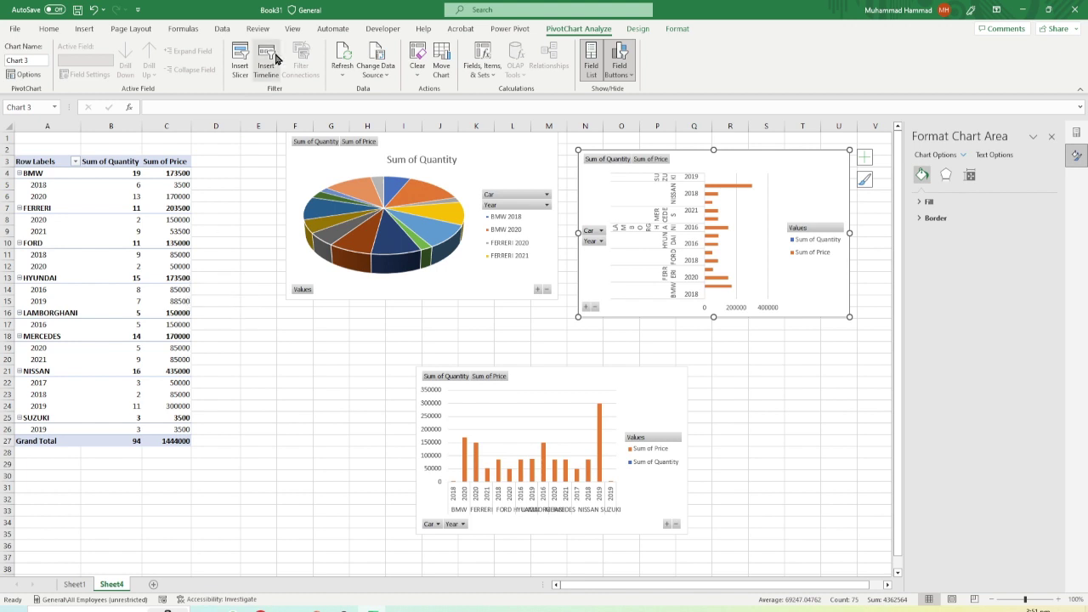
# Step: Insert slicers for the Year, Car and Price fields
pyautogui.click(242, 56)
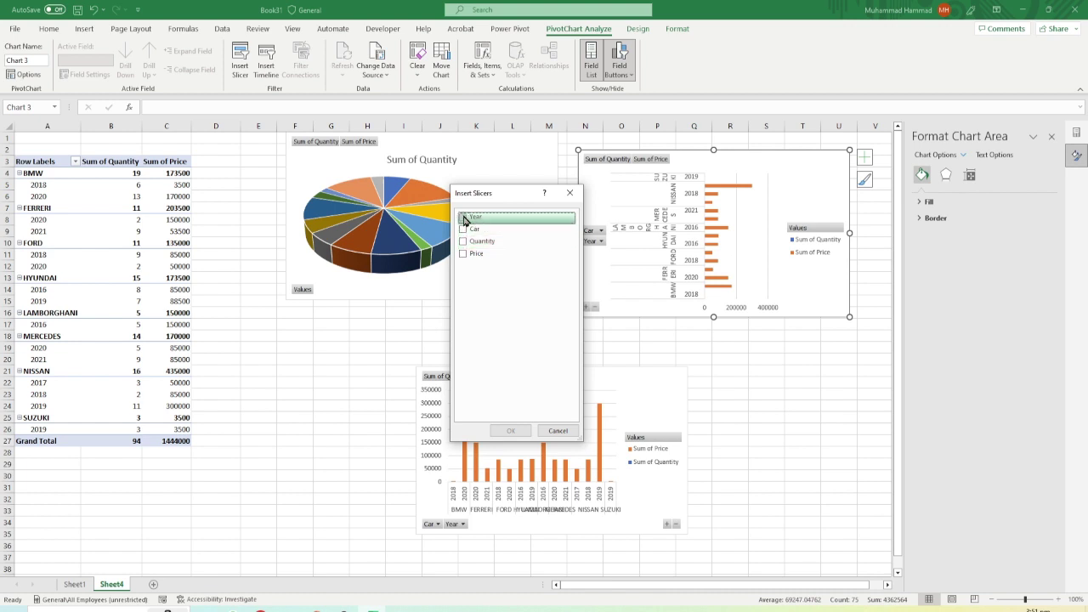
pyautogui.click(463, 218)
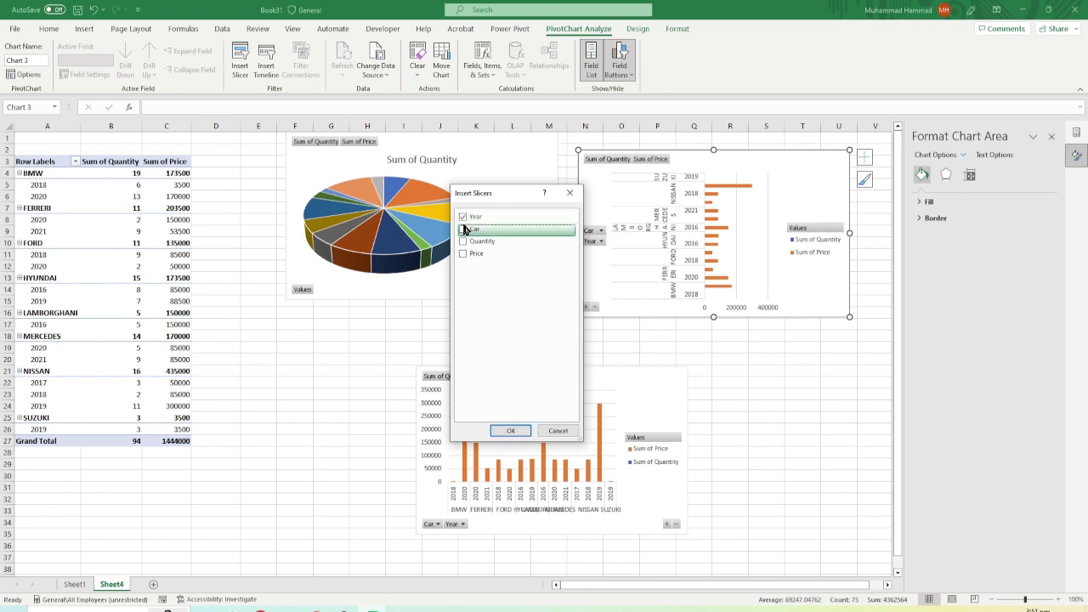
pyautogui.click(463, 229)
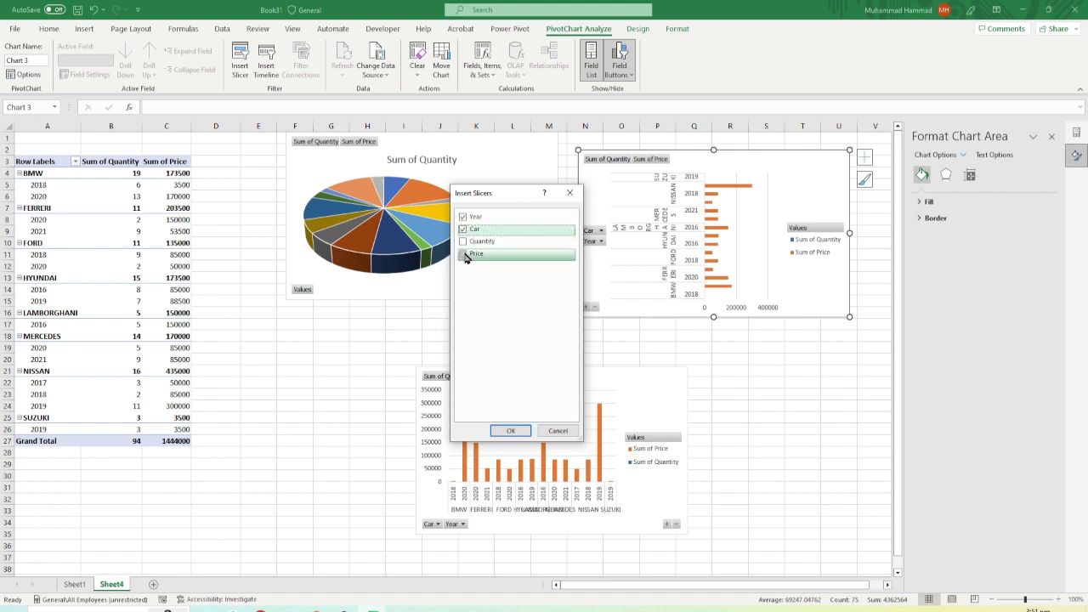
pyautogui.click(463, 254)
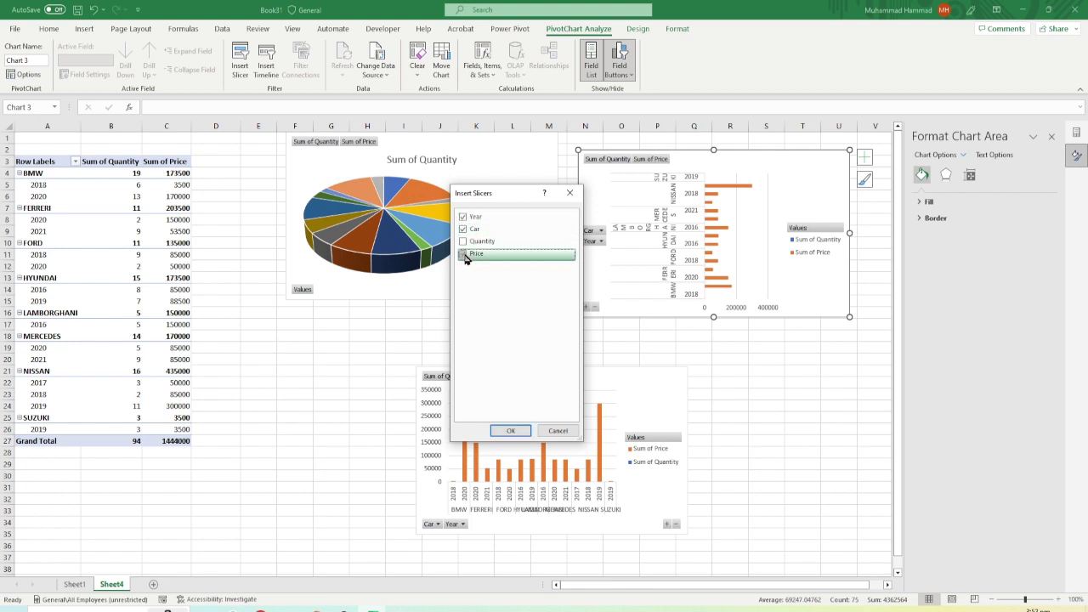
pyautogui.click(510, 431)
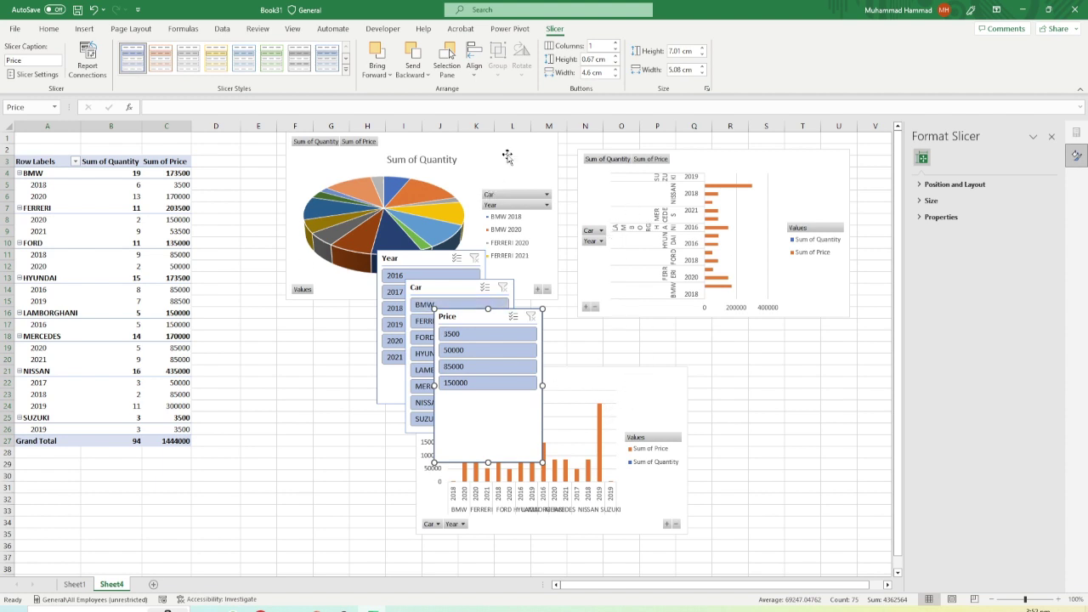
# Step: Place the pie chart top-left, the bar chart beside it, and the column chart below the pie
pyautogui.moveTo(506, 155); pyautogui.dragTo(236, 150)
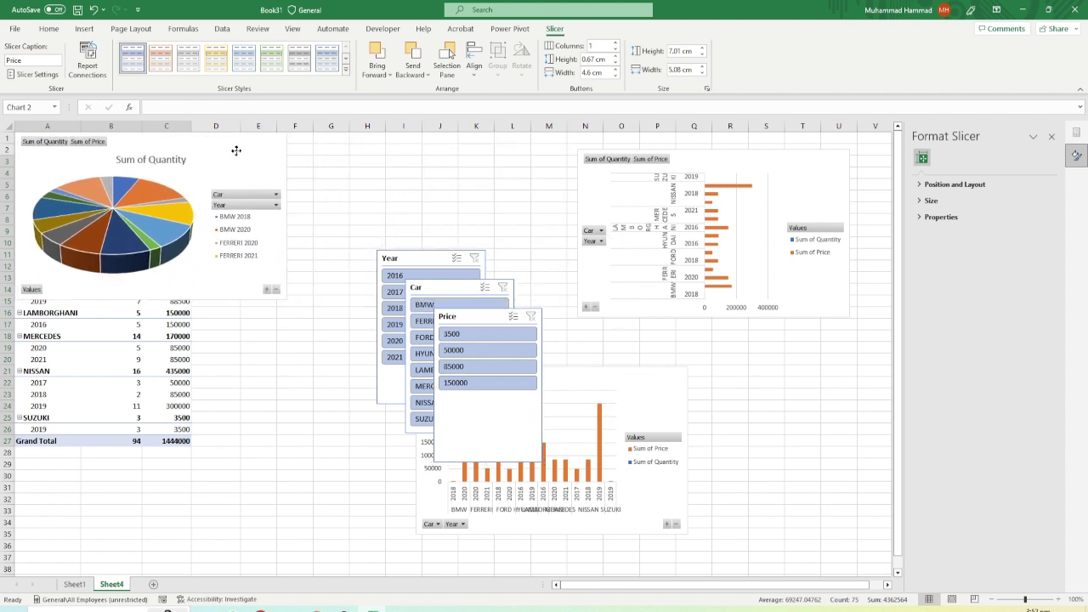
pyautogui.click(651, 183)
pyautogui.moveTo(765, 166); pyautogui.dragTo(478, 136)
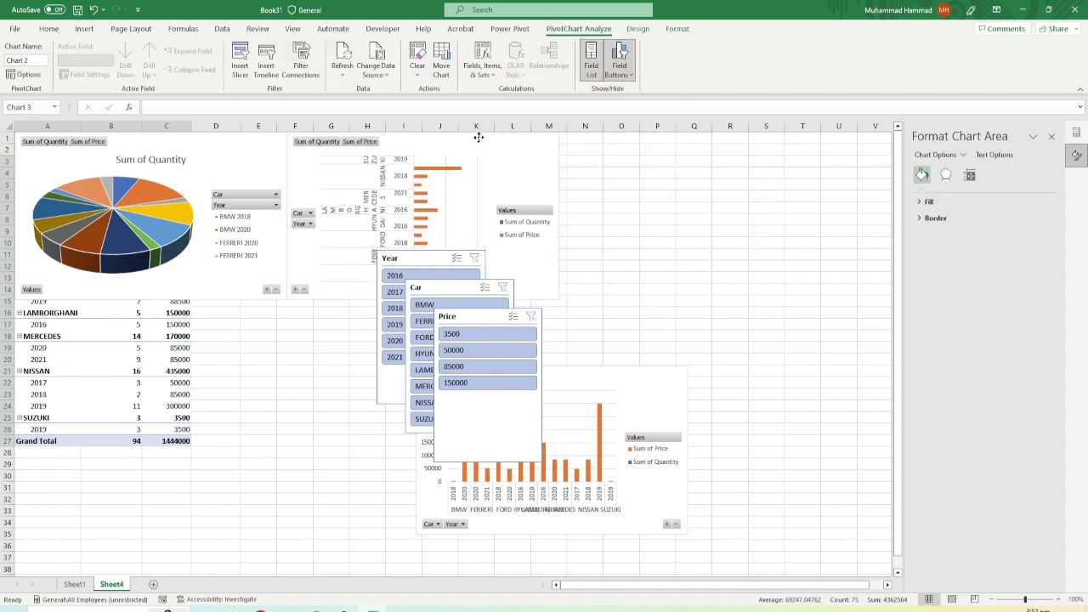
pyautogui.moveTo(651, 388); pyautogui.dragTo(245, 320)
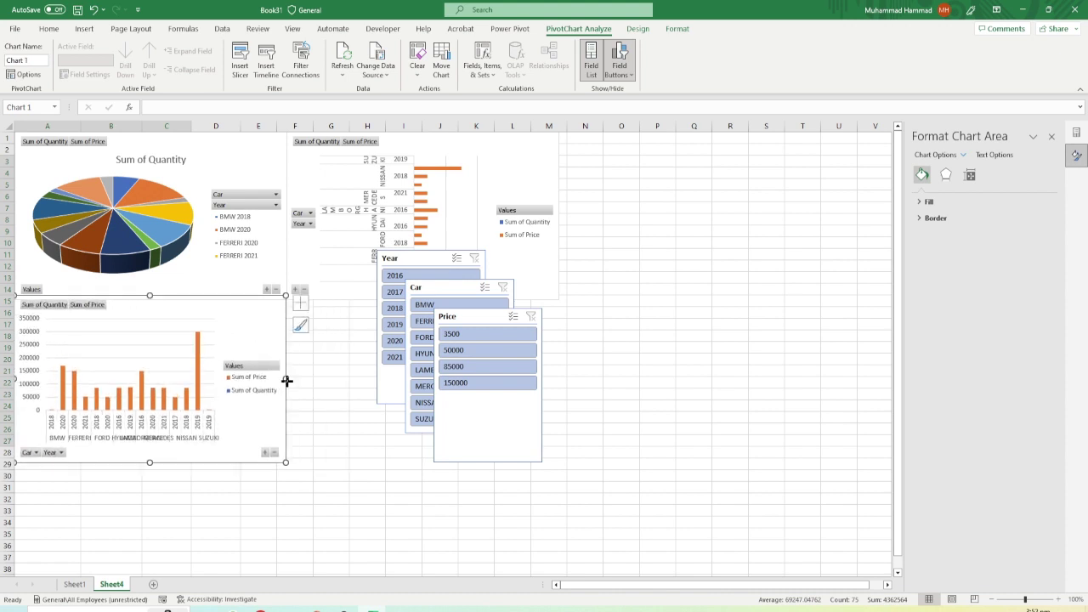
pyautogui.moveTo(286, 381); pyautogui.dragTo(290, 379)
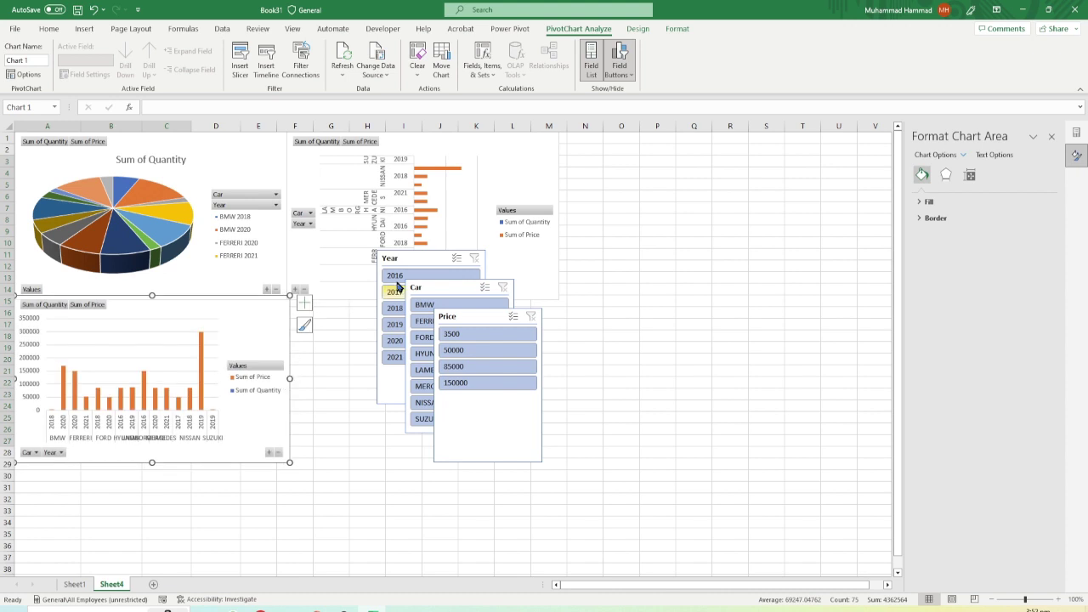
# Step: Line up the Year, Car and Price slicers side by side next to the column chart
pyautogui.moveTo(411, 259)
pyautogui.mouseDown()
pyautogui.moveTo(326, 309)
pyautogui.moveTo(347, 314)
pyautogui.mouseUp()
pyautogui.click(287, 327)
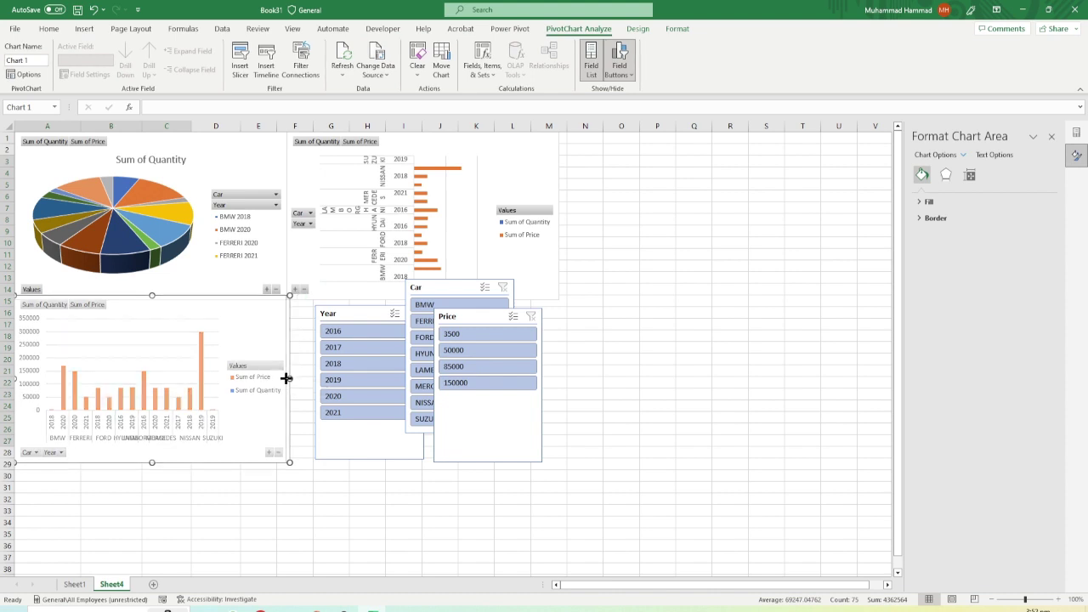
pyautogui.moveTo(364, 311); pyautogui.dragTo(334, 306)
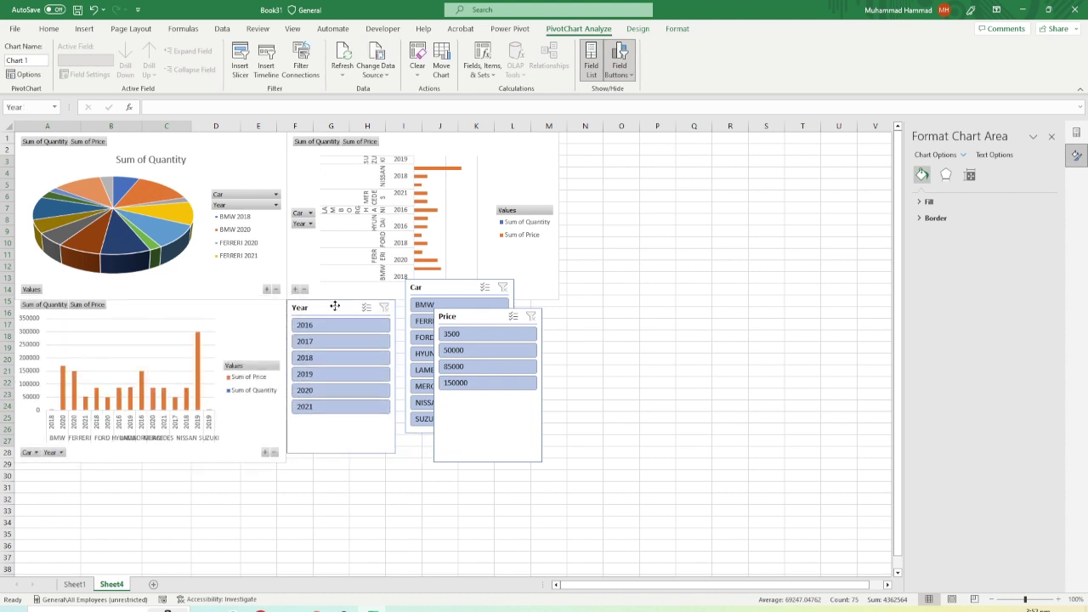
pyautogui.moveTo(453, 296)
pyautogui.mouseDown()
pyautogui.moveTo(446, 309)
pyautogui.moveTo(553, 308)
pyautogui.mouseUp()
pyautogui.click(445, 309)
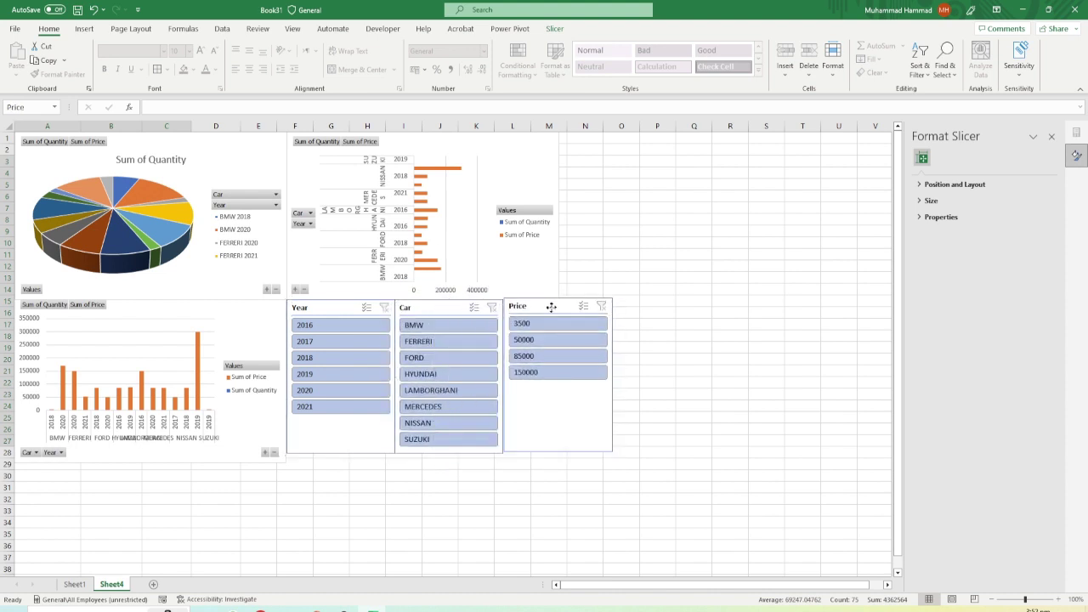
pyautogui.moveTo(554, 307); pyautogui.dragTo(549, 307)
# Step: Widen the bar chart so it spans above the slicers
pyautogui.click(554, 254)
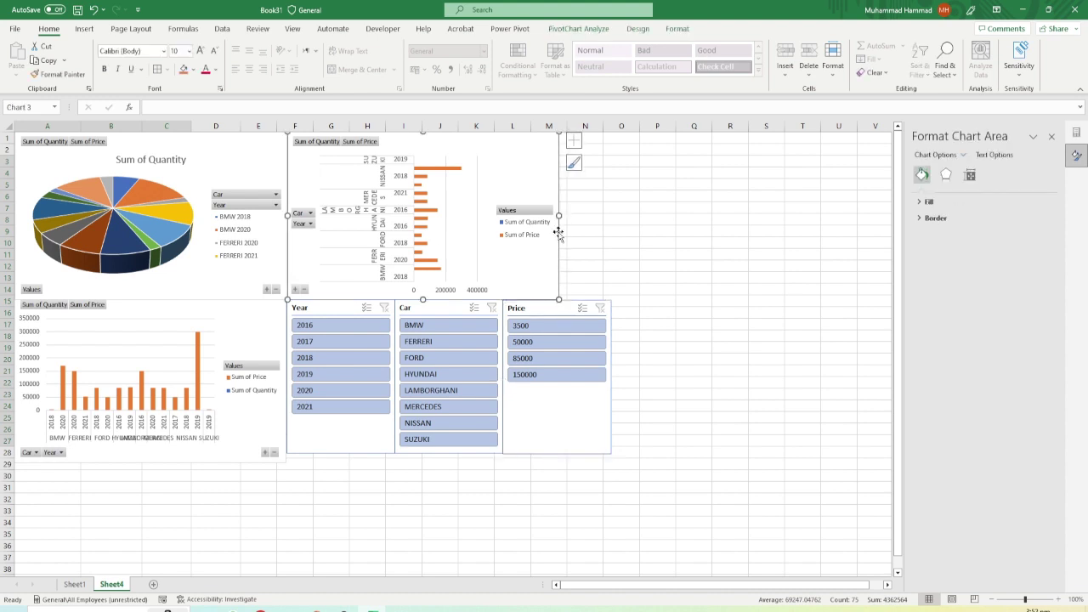
pyautogui.moveTo(558, 215); pyautogui.dragTo(610, 224)
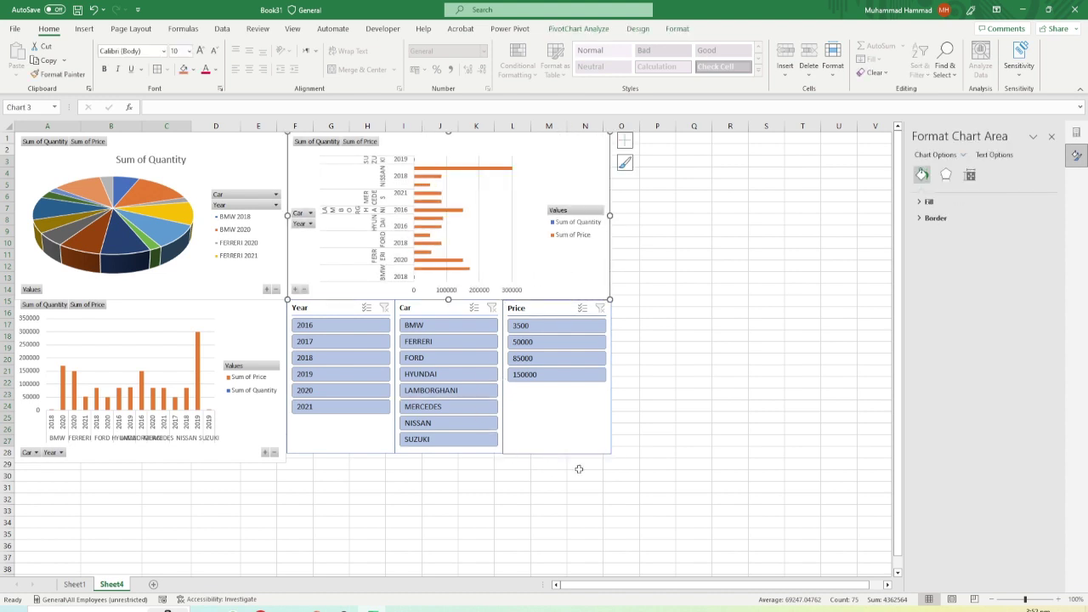
pyautogui.click(642, 430)
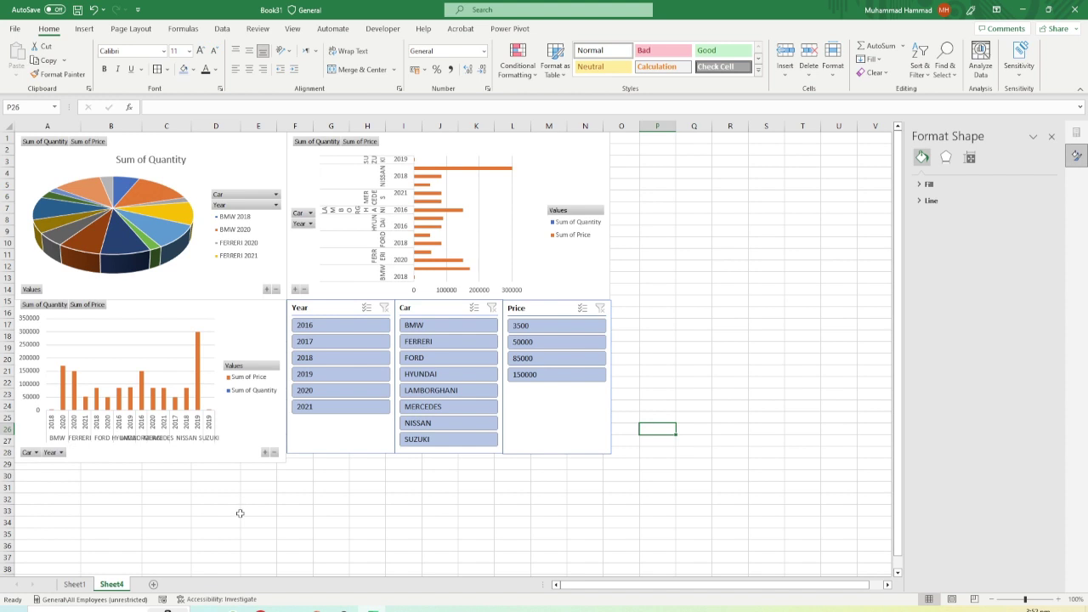
pyautogui.click(331, 304)
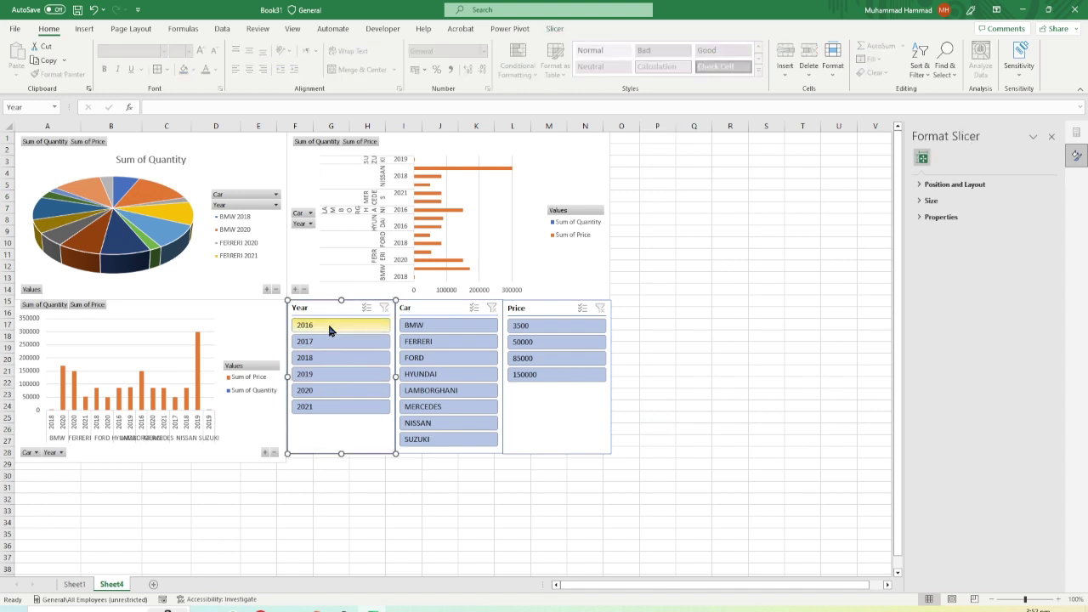
pyautogui.click(330, 331)
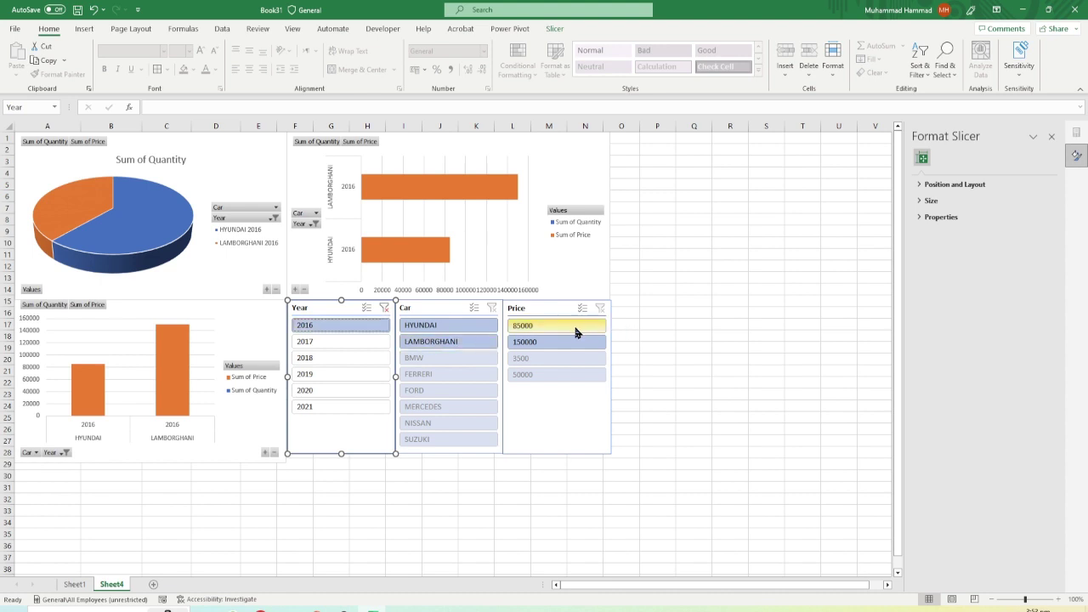
pyautogui.click(382, 309)
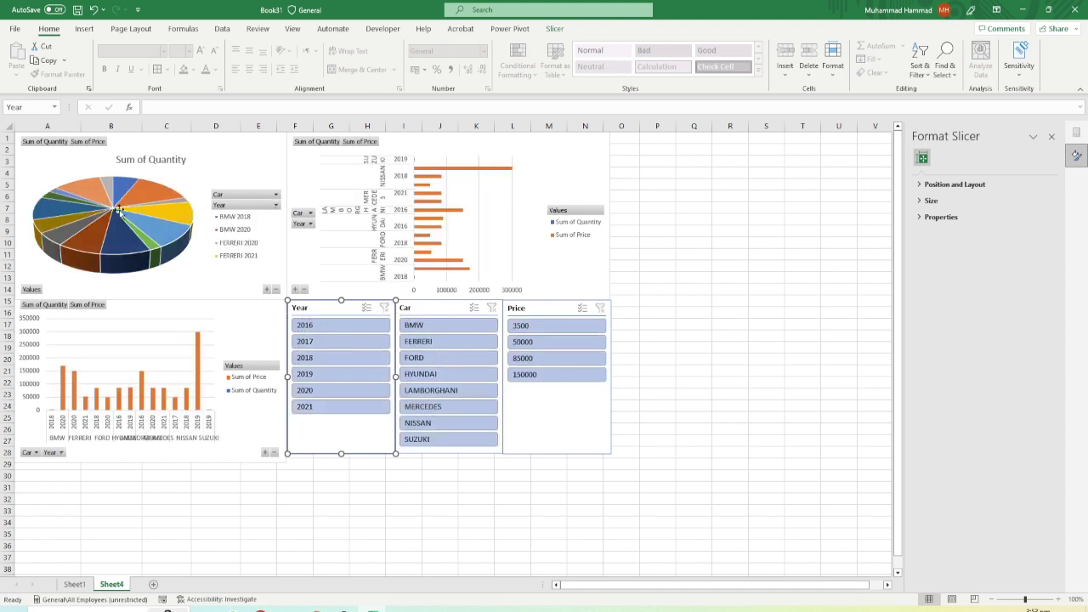